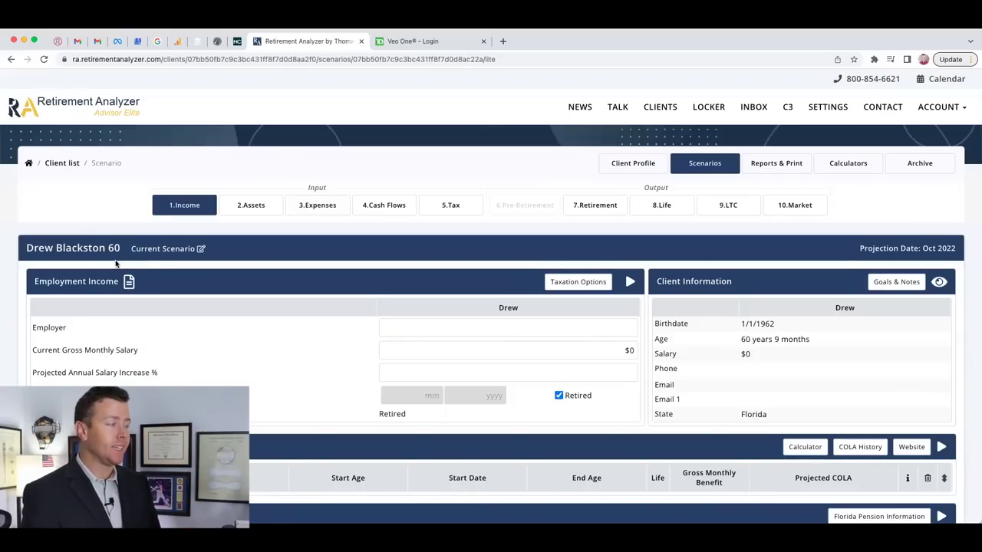
# Step: Add a Social Security benefit starting at age 67 with a $2,800 gross monthly benefit
pyautogui.scroll(-3, 158, 263)
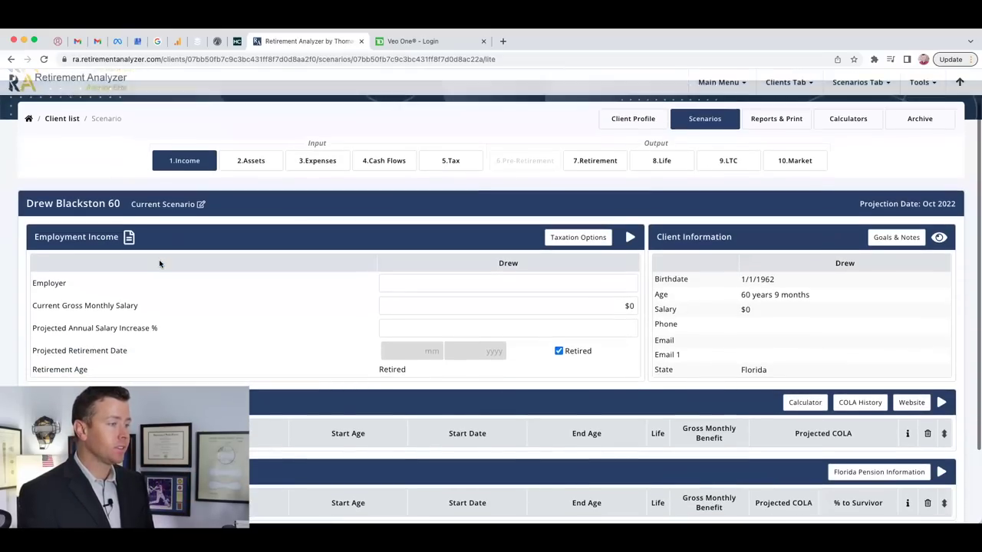
pyautogui.scroll(-1, 160, 264)
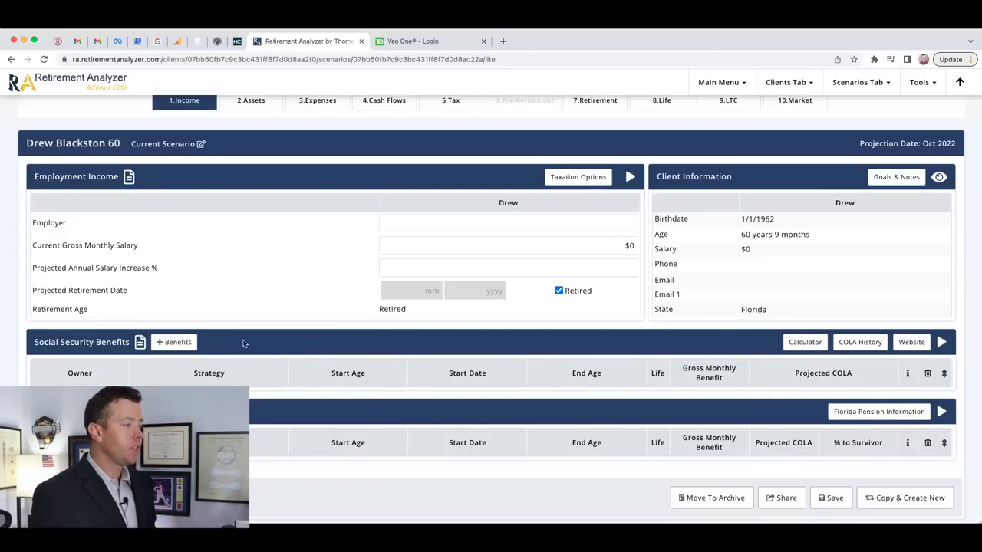
pyautogui.click(174, 343)
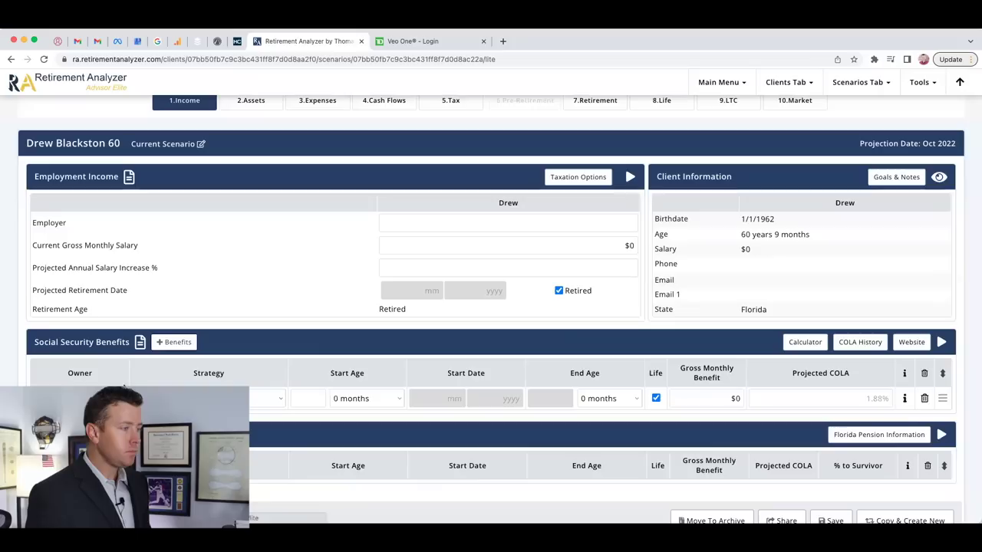
pyautogui.click(318, 399)
pyautogui.write('67')
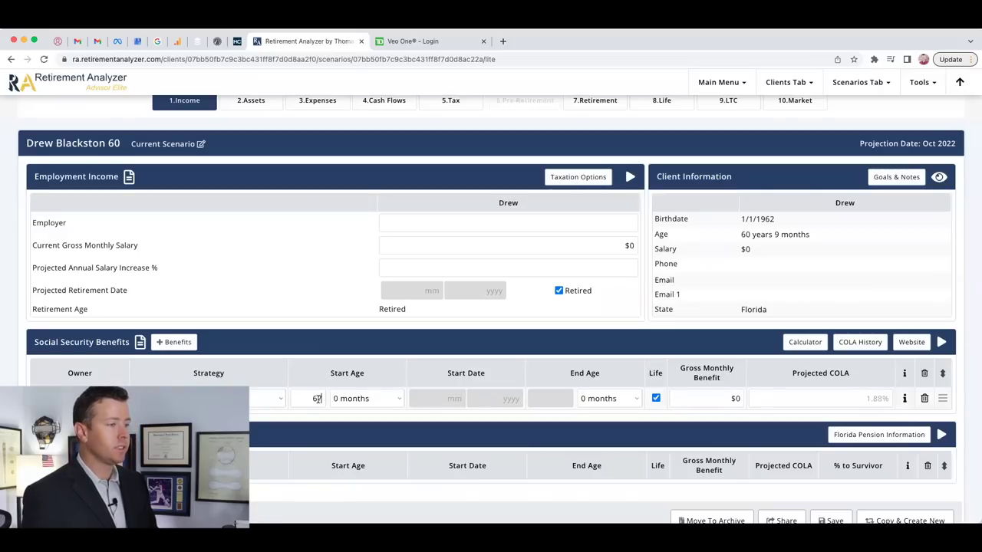
pyautogui.click(744, 399)
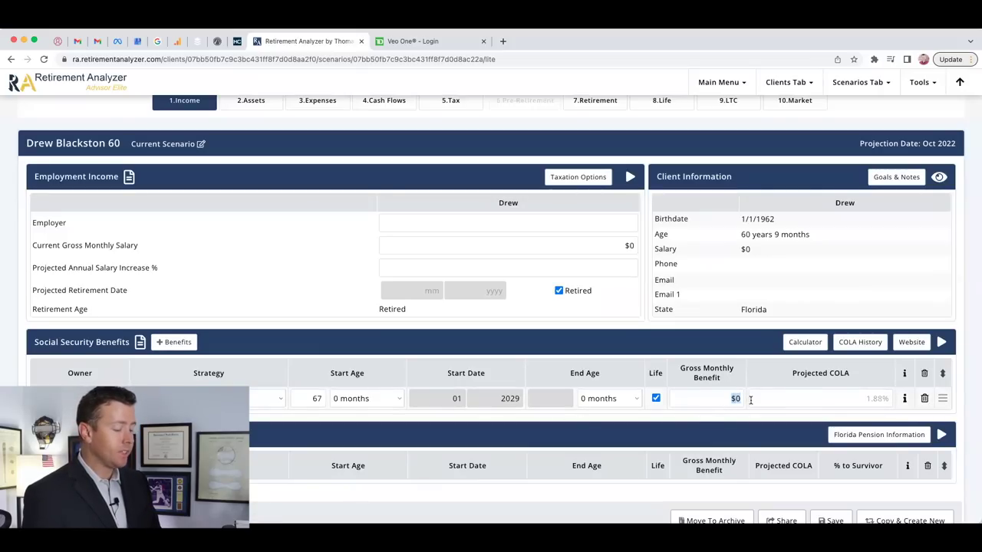
pyautogui.write('2800')
pyautogui.press('Tab')
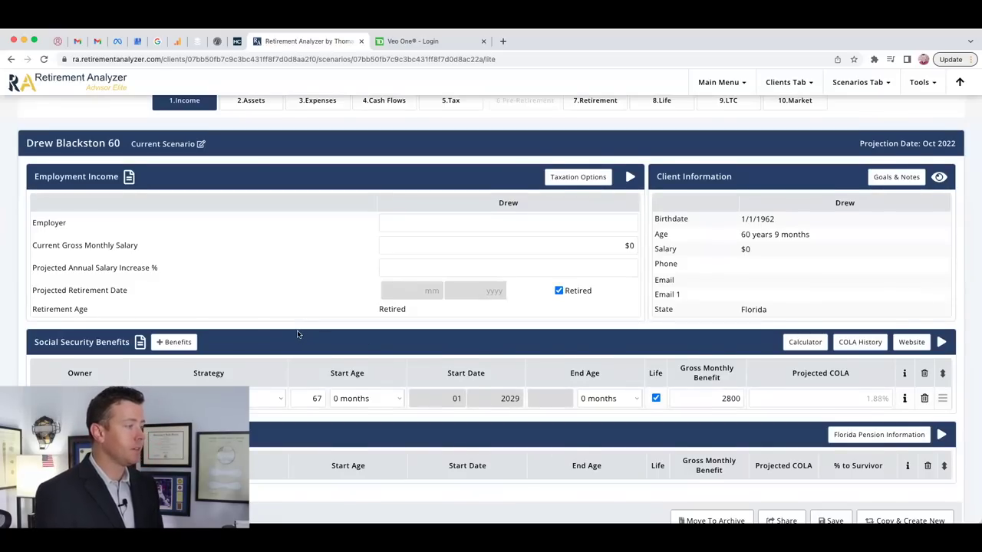
pyautogui.scroll(2, 298, 333)
# Step: On the Assets step, open the Portfolio Weighted Average rates of return and save them unchanged
pyautogui.click(248, 132)
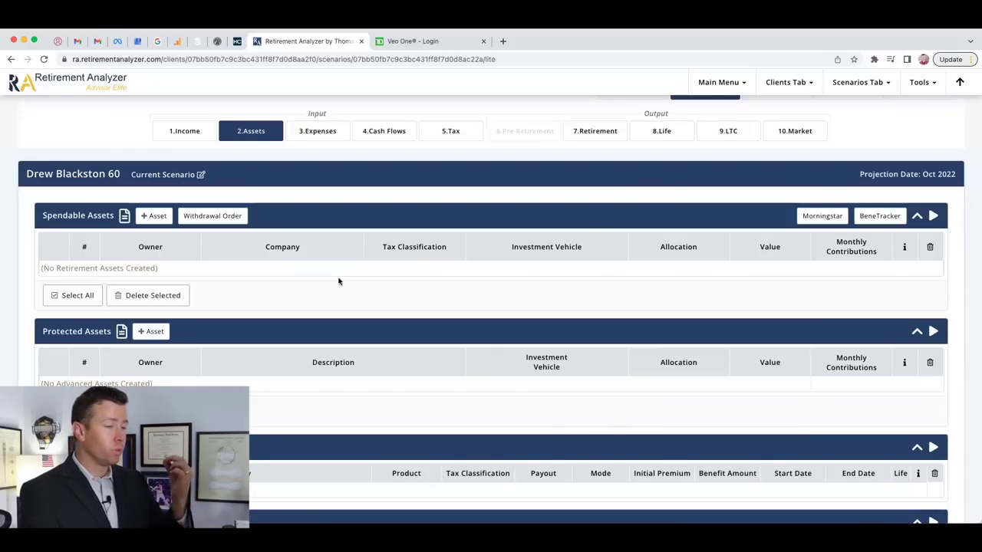
pyautogui.scroll(-2, 394, 300)
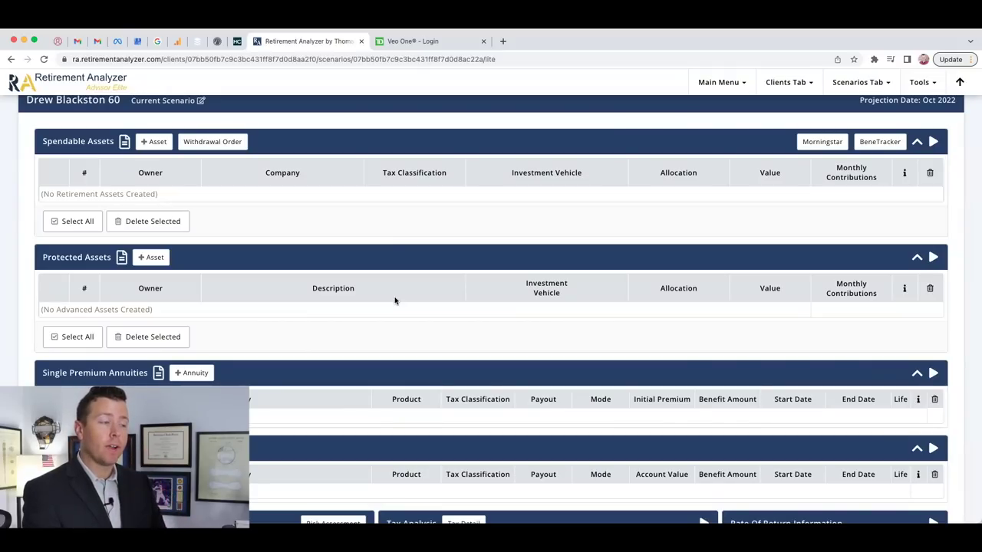
pyautogui.scroll(-3, 557, 334)
pyautogui.scroll(-2, 524, 326)
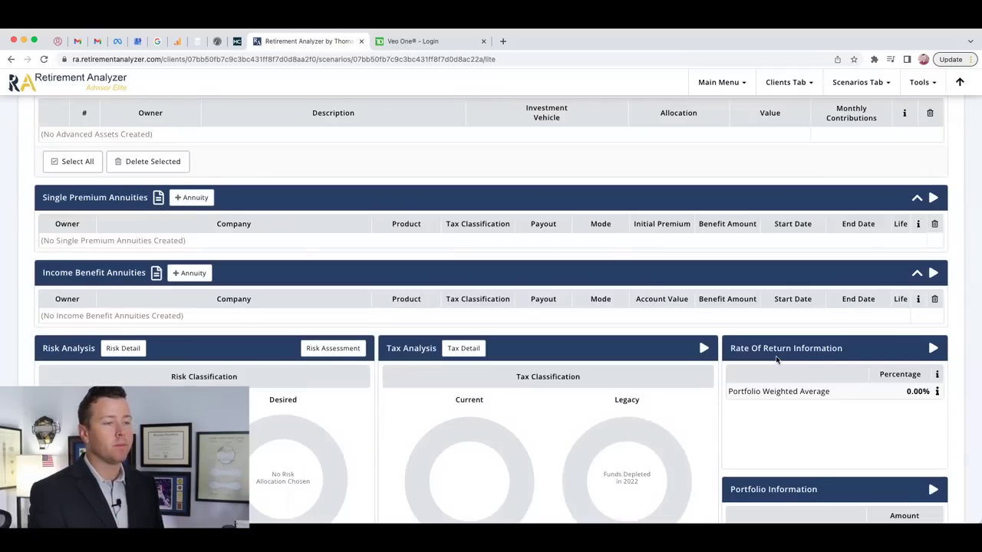
pyautogui.click(935, 392)
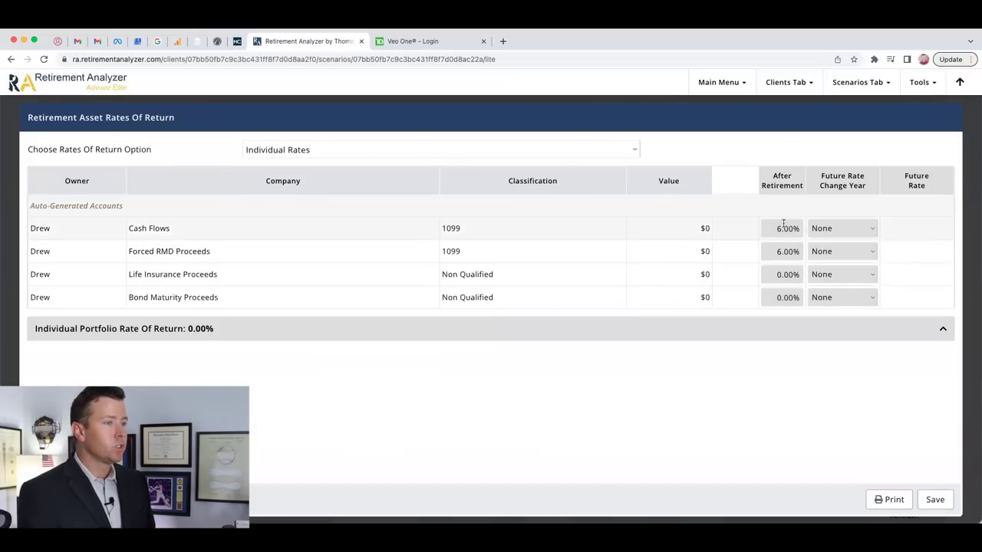
pyautogui.click(930, 499)
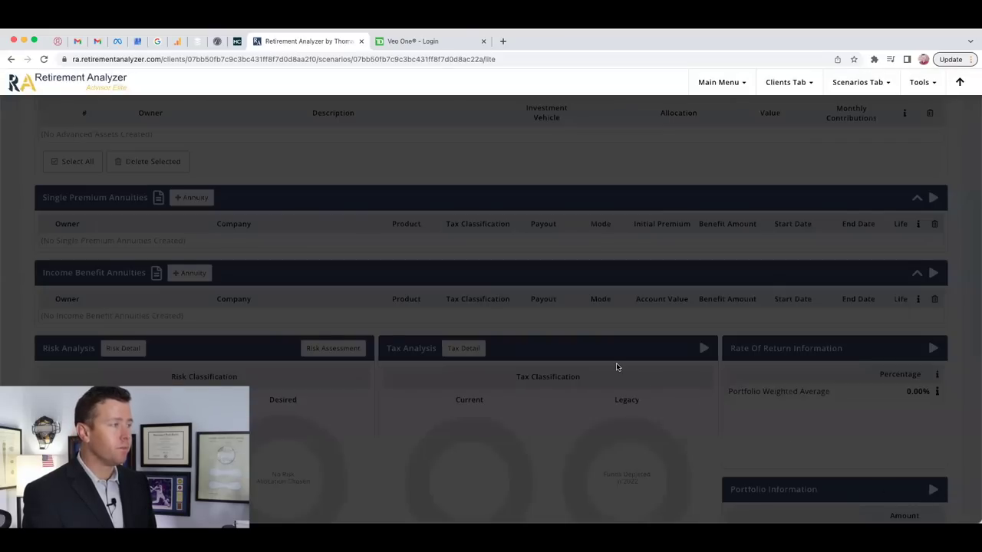
pyautogui.scroll(2, 616, 365)
pyautogui.scroll(5, 616, 367)
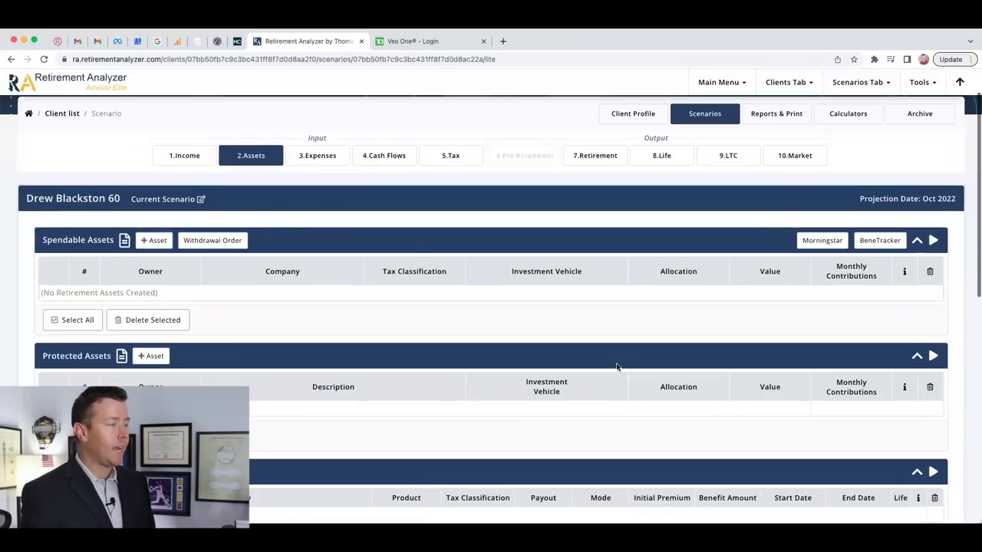
pyautogui.click(324, 161)
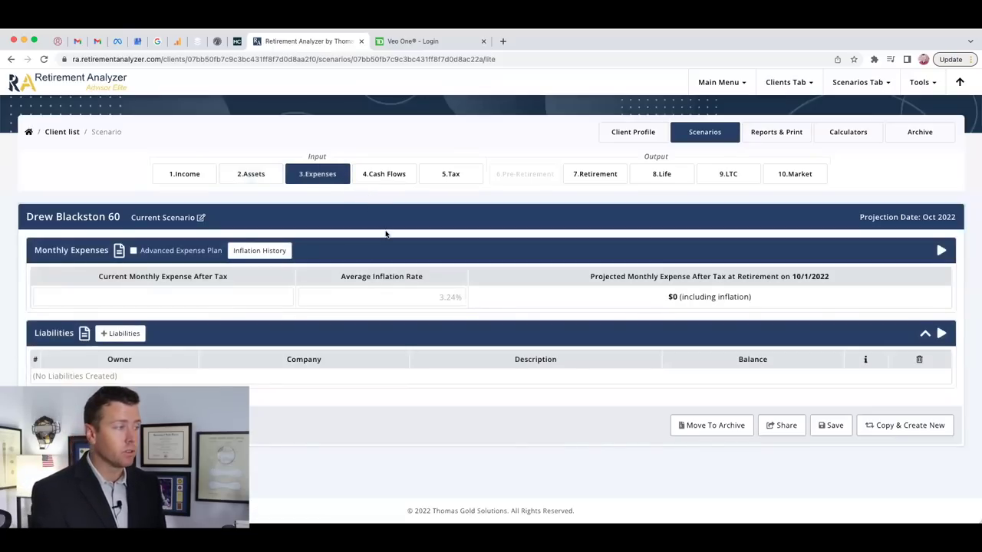
# Step: Enter $4,166 as the current monthly expense after tax
pyautogui.click(265, 296)
pyautogui.write('4166')
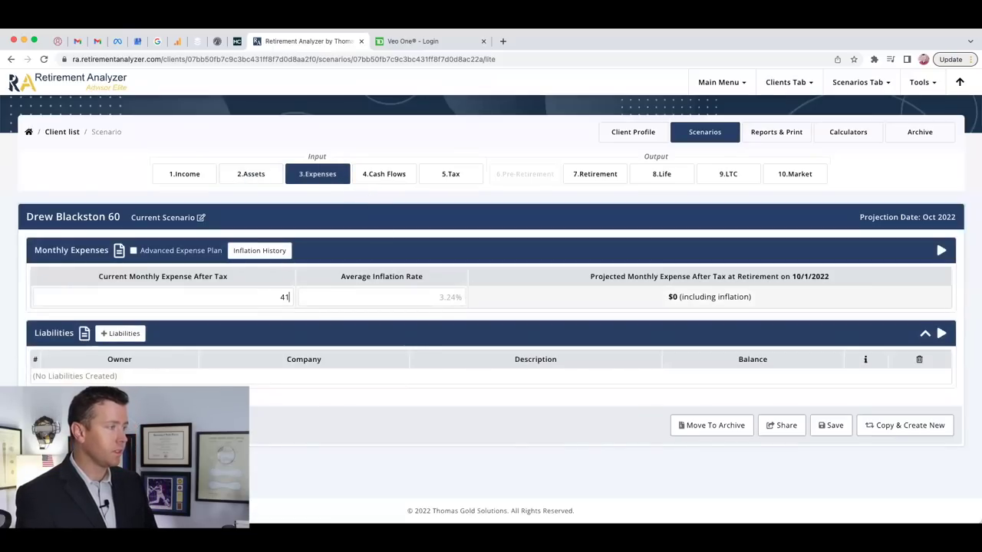
pyautogui.click(282, 312)
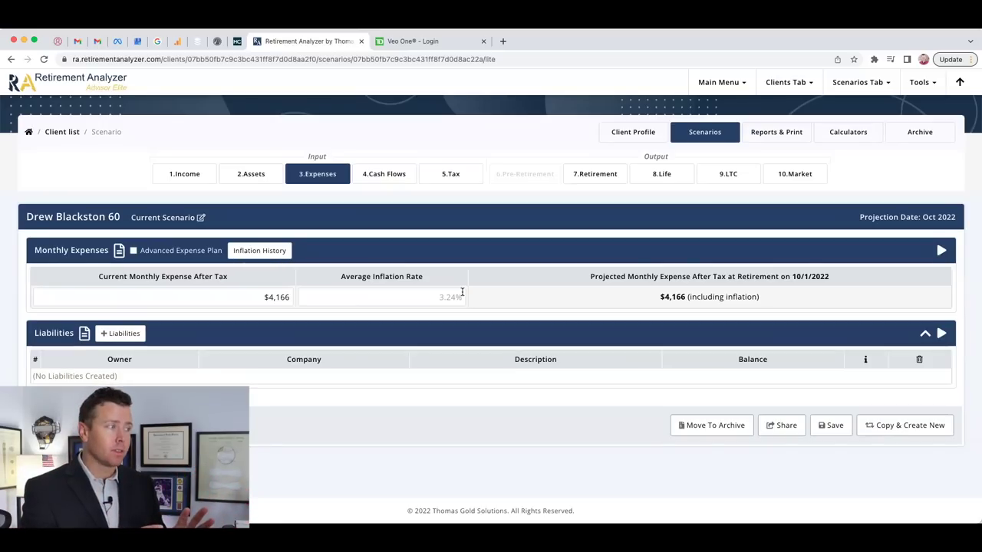
pyautogui.click(286, 246)
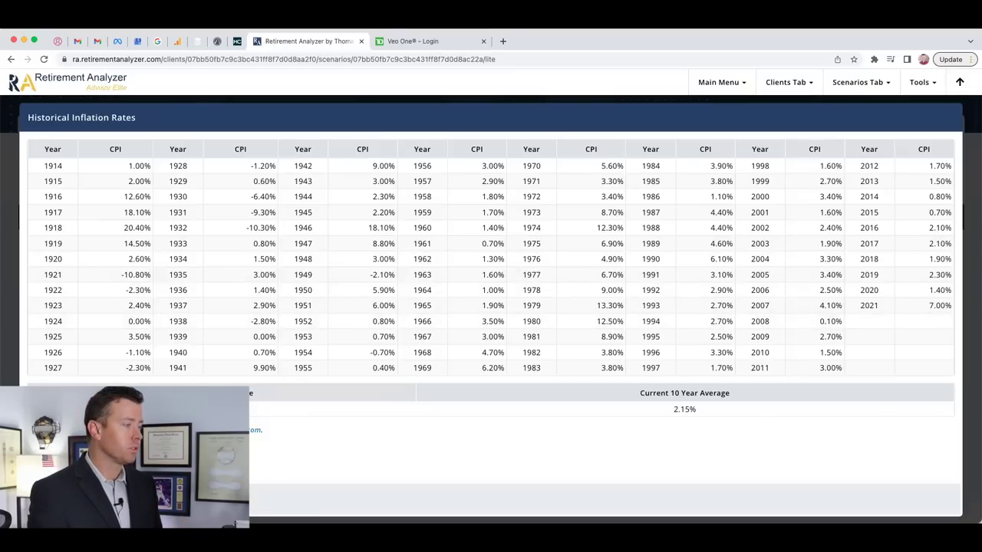
pyautogui.press('Escape')
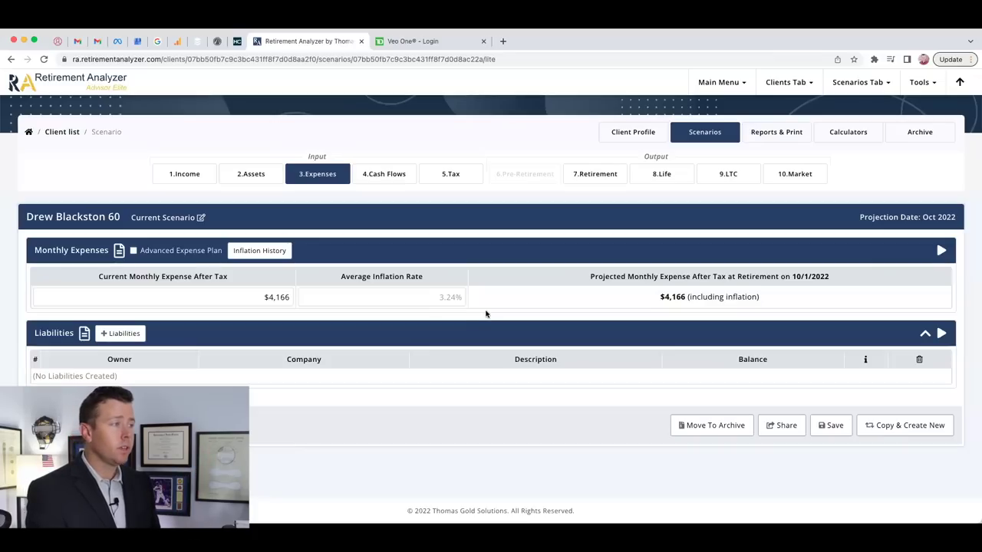
# Step: View the Cash Flows step, then the Retirement output showing a $922,799 shortfall
pyautogui.click(380, 178)
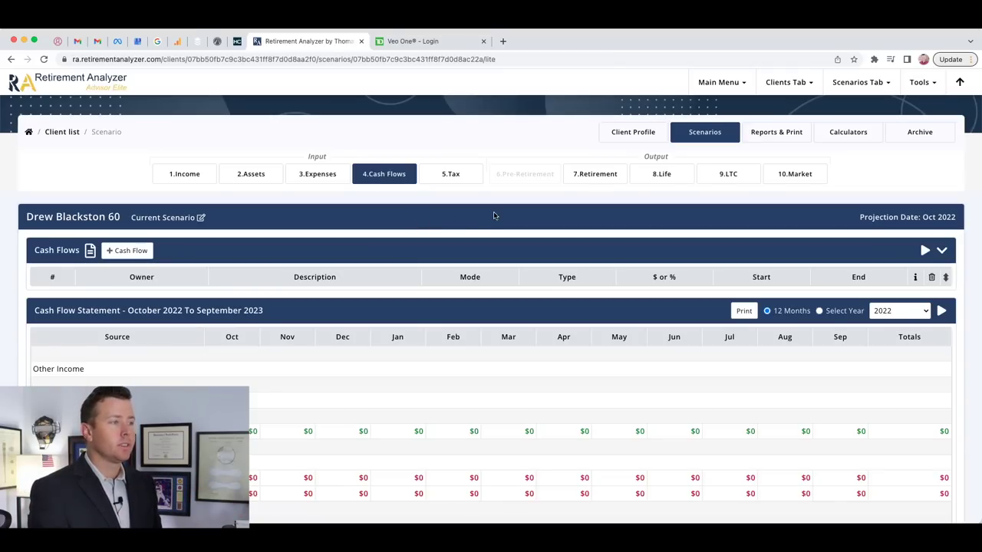
pyautogui.click(584, 175)
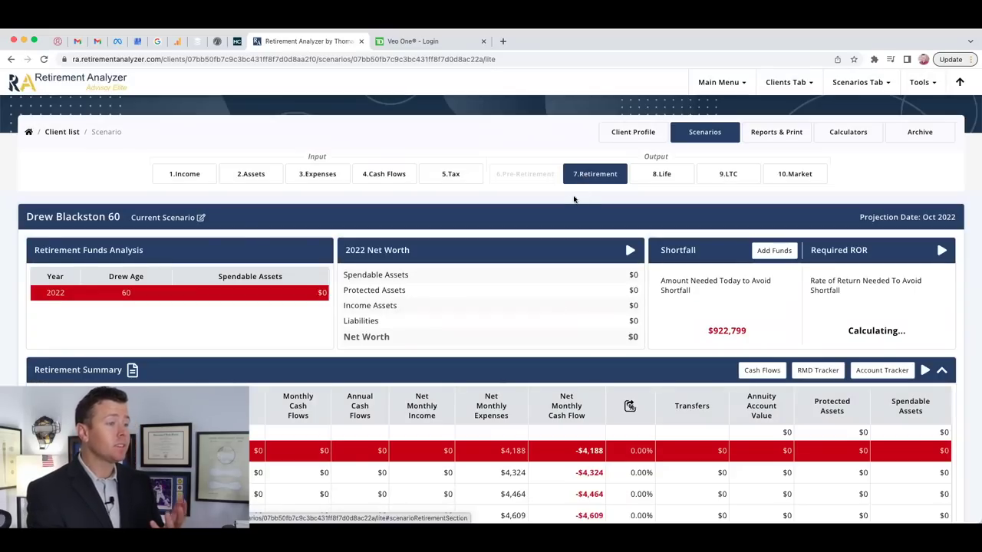
# Step: Review the projection's $922,799 shortfall and 60% required return, then go back to Assets
pyautogui.scroll(-2, 556, 231)
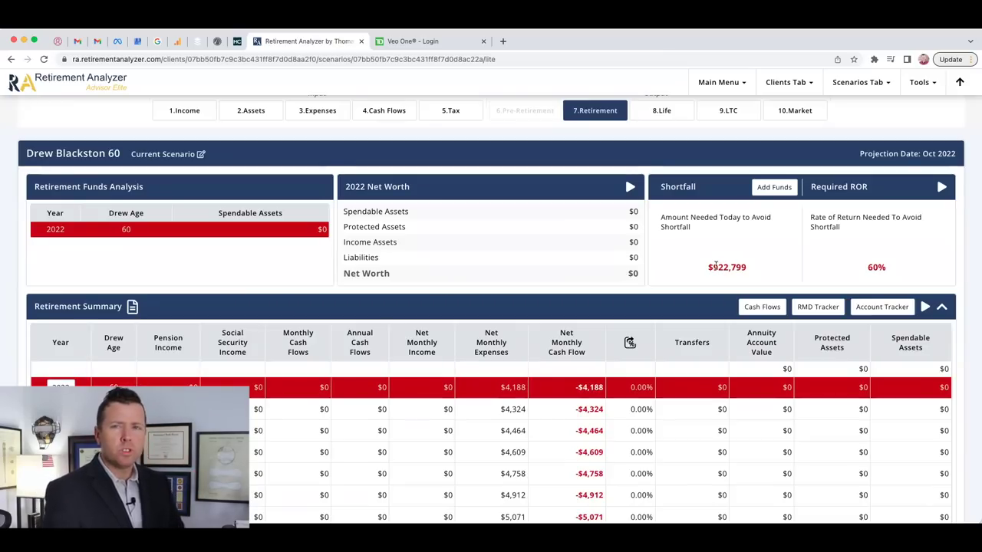
pyautogui.scroll(1, 635, 259)
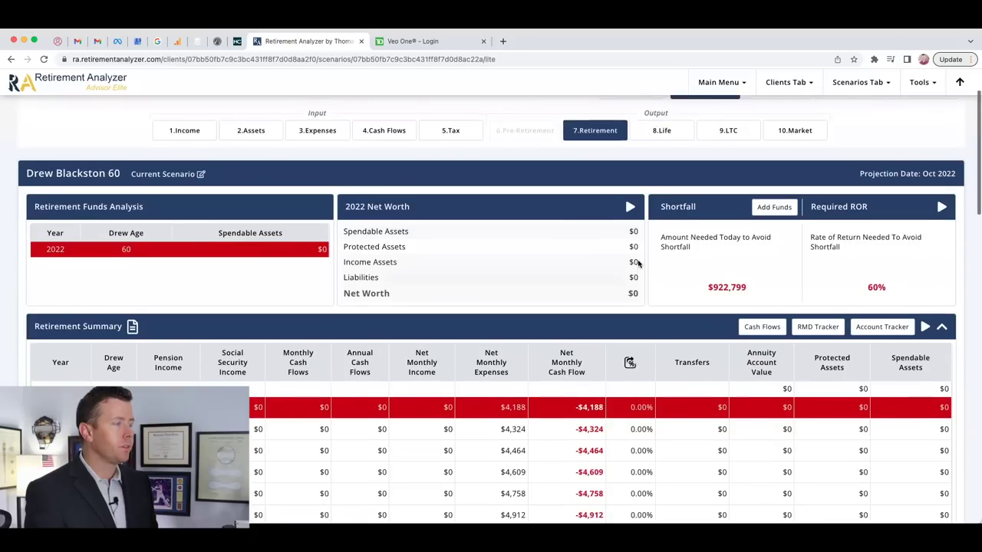
pyautogui.click(253, 129)
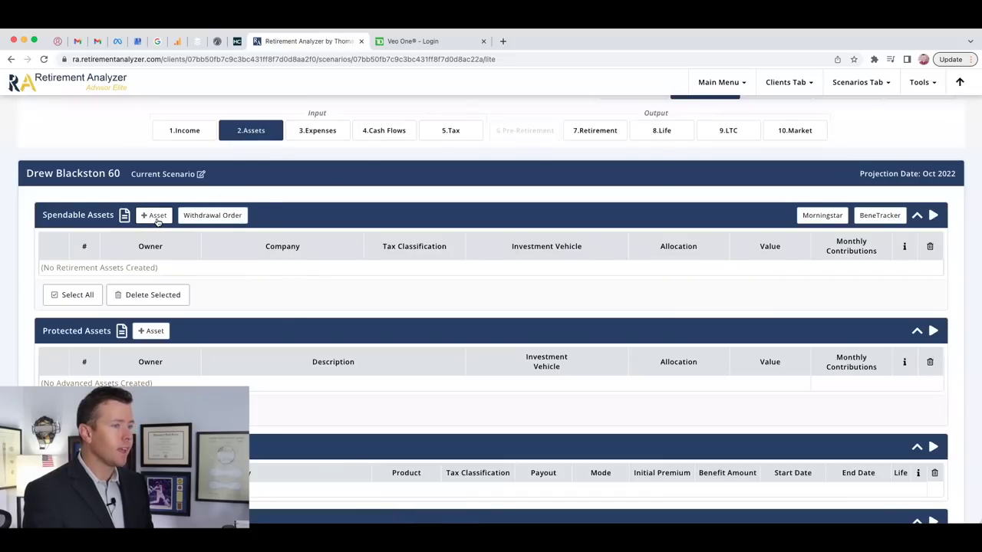
# Step: Add a spendable asset from company 'Bank' worth $23,000
pyautogui.click(155, 216)
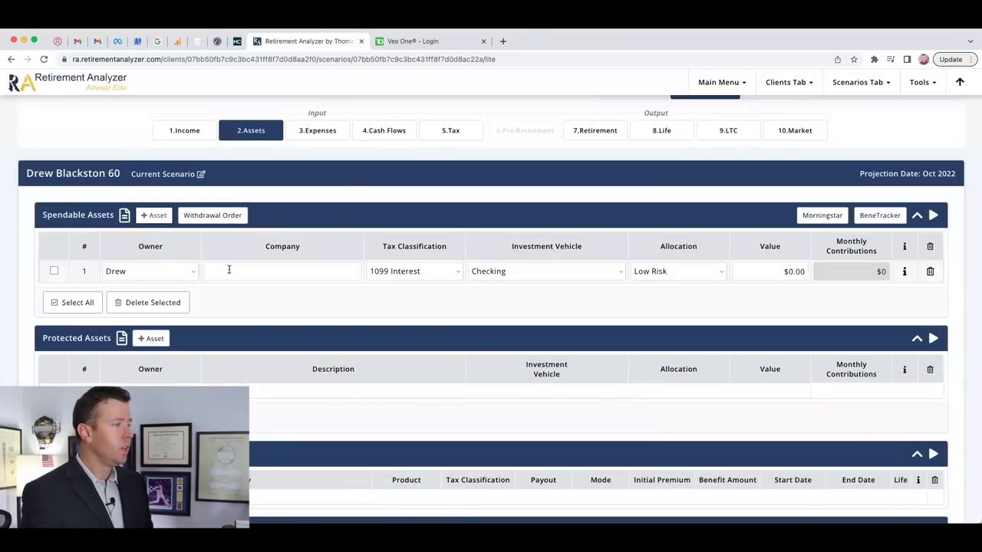
pyautogui.click(228, 270)
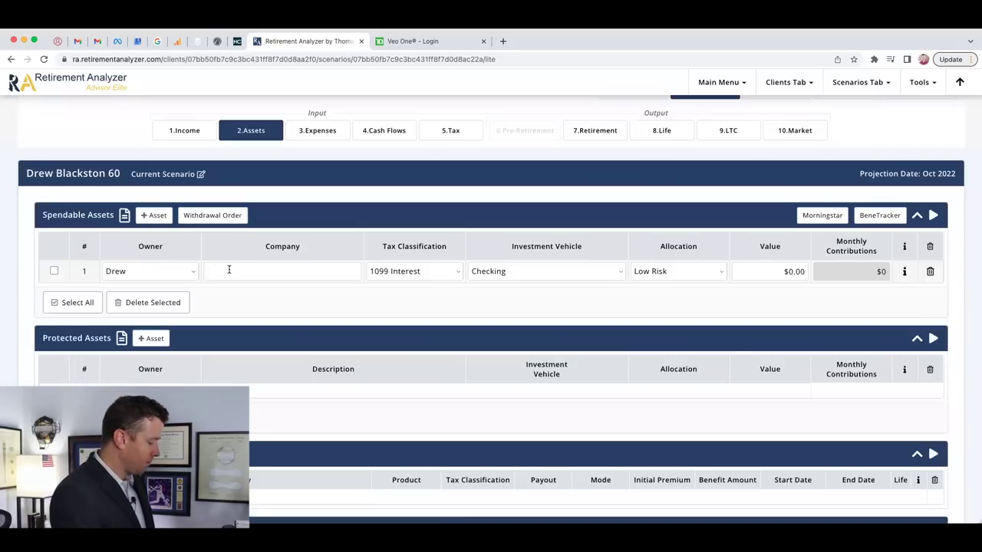
pyautogui.write('Bank')
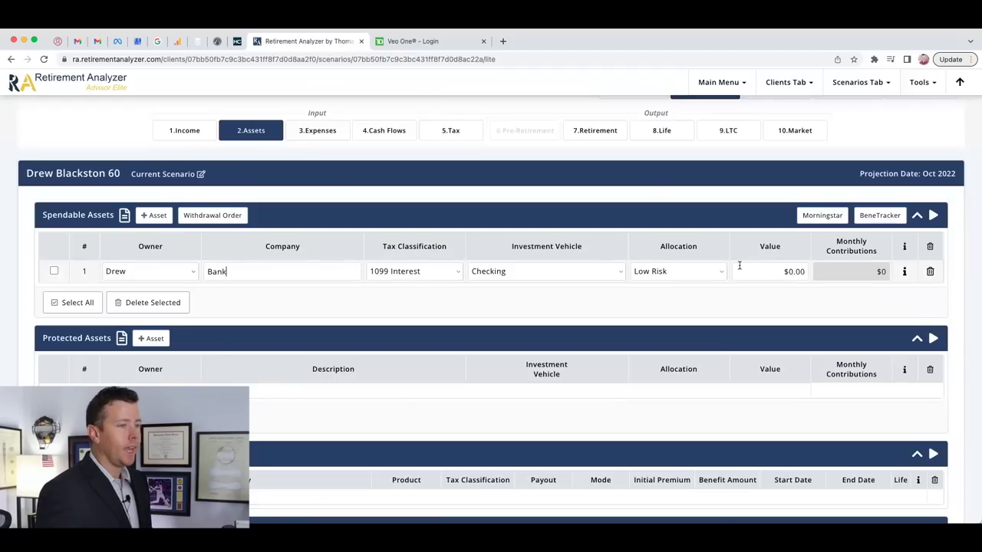
pyautogui.moveTo(782, 272); pyautogui.dragTo(816, 274)
pyautogui.write('23000')
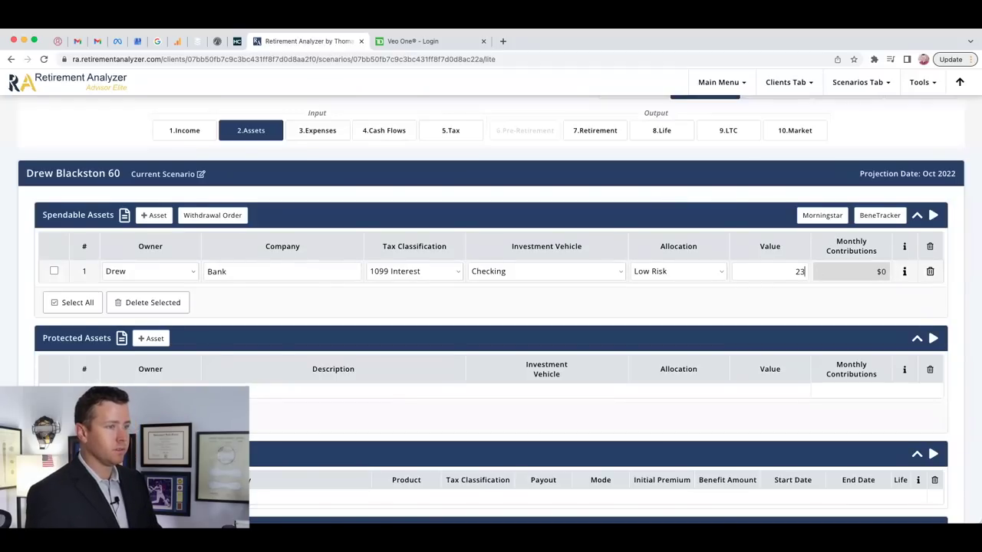
pyautogui.click(622, 283)
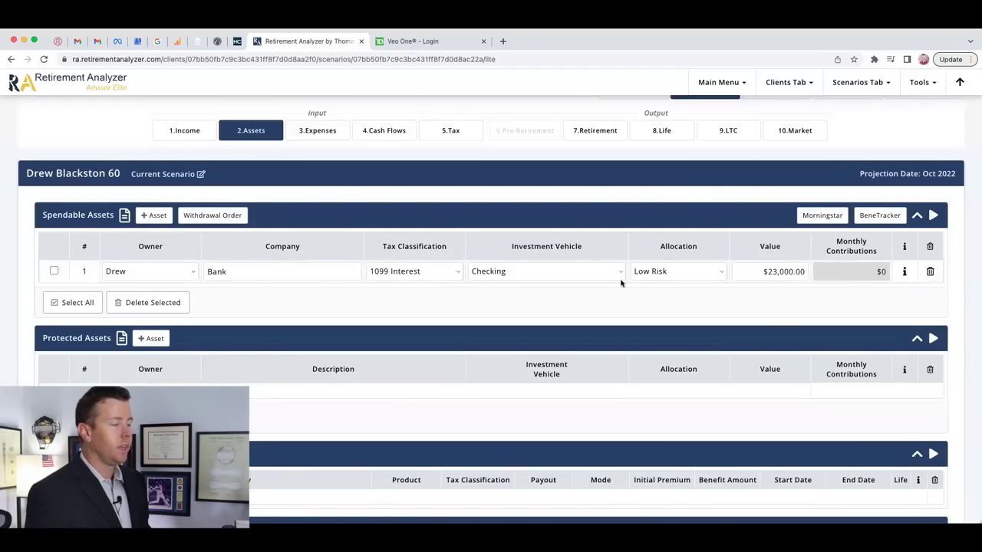
# Step: Add a second asset 'IRA' classified as a Traditional IRA in Managed Money
pyautogui.click(153, 215)
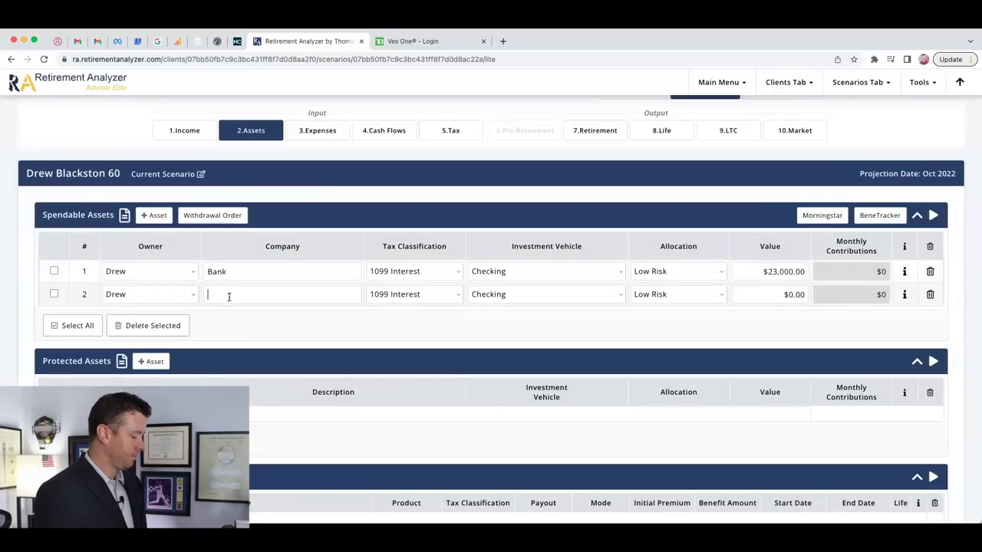
pyautogui.click(228, 296)
pyautogui.write('IRA')
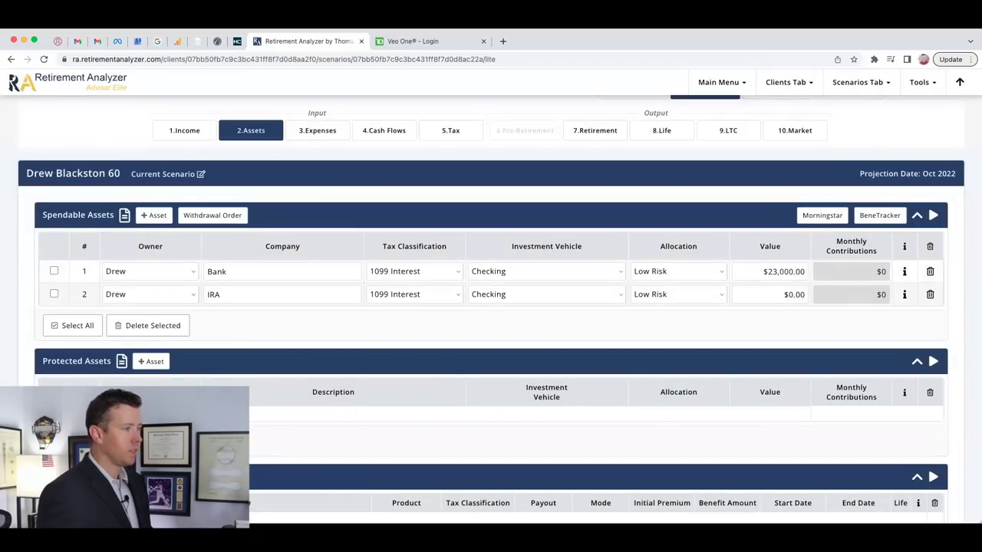
pyautogui.press('Tab')
pyautogui.write('tr')
pyautogui.click(497, 295)
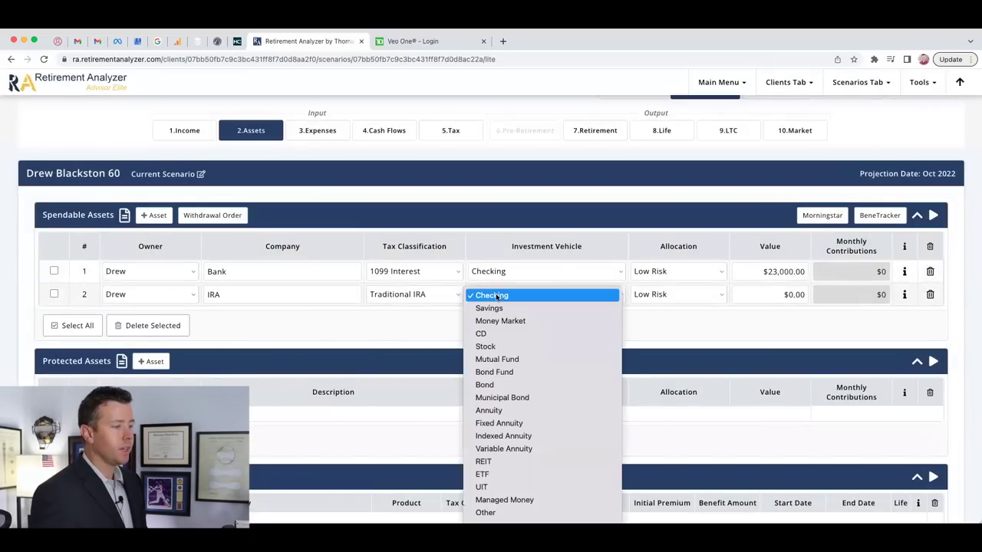
pyautogui.click(526, 499)
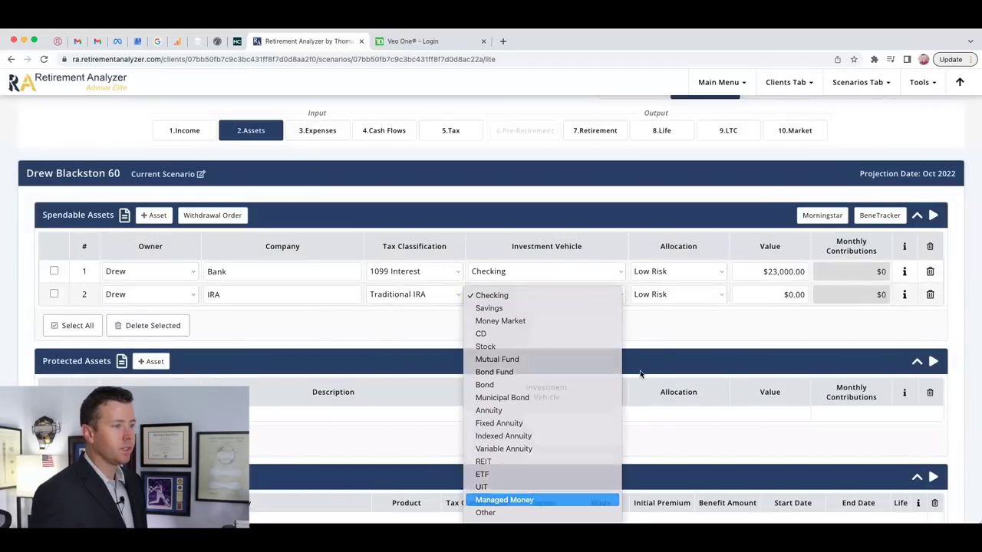
# Step: Give the IRA an At Risk allocation with a value of $900,000
pyautogui.click(658, 297)
pyautogui.click(656, 307)
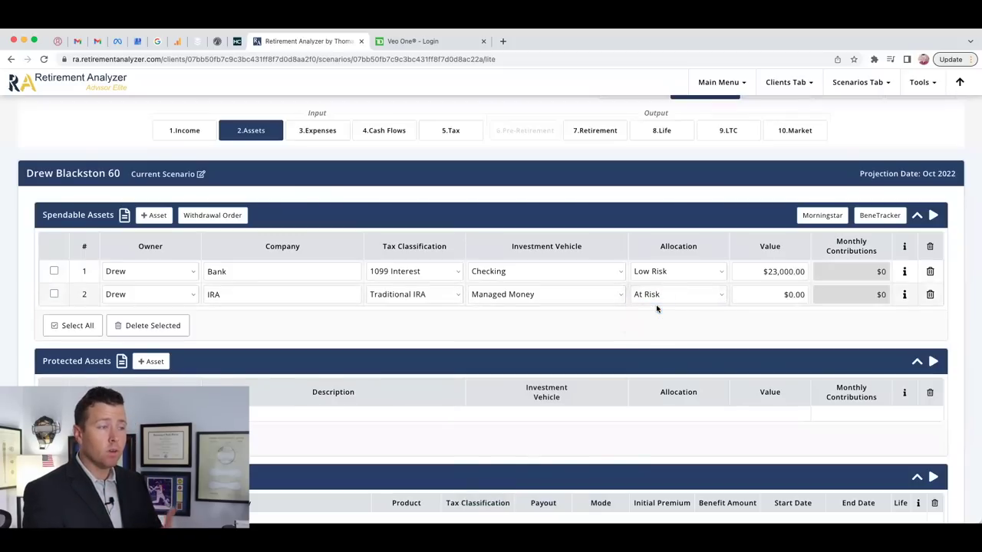
pyautogui.click(805, 296)
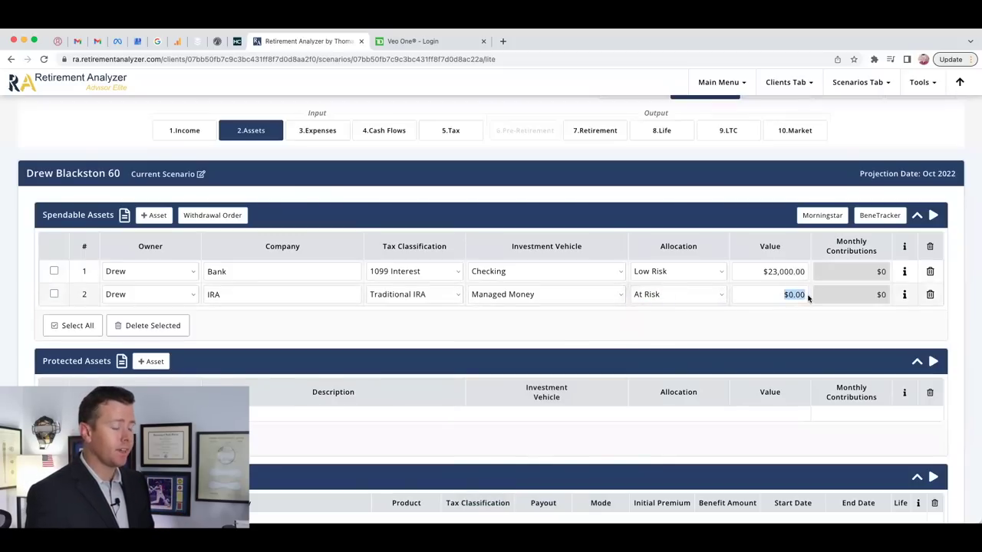
pyautogui.write('900000')
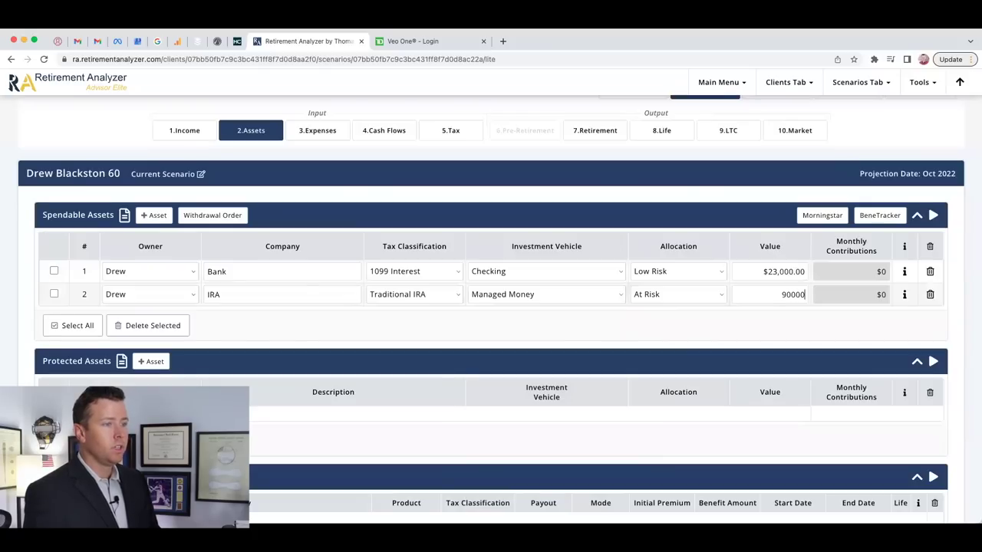
pyautogui.click(784, 336)
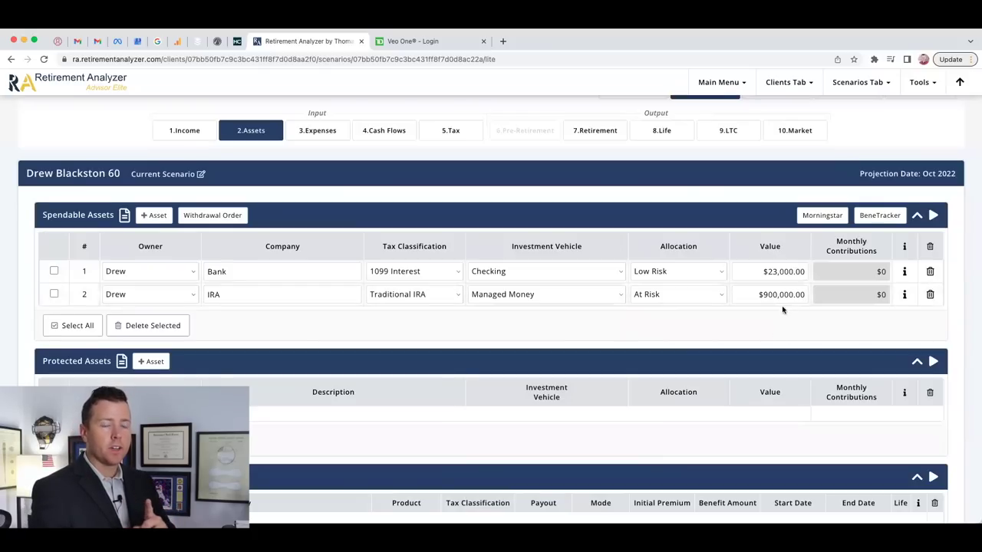
pyautogui.scroll(-2, 762, 314)
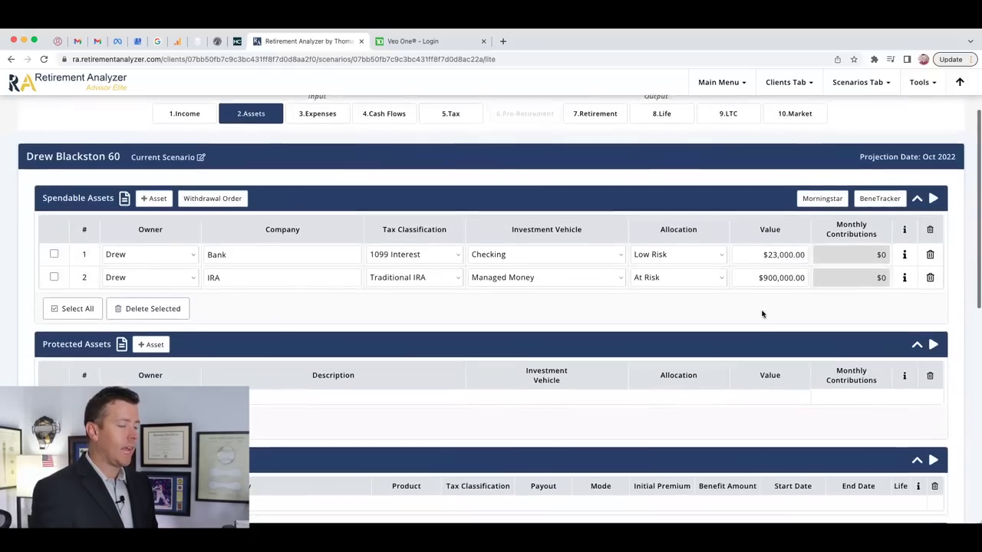
pyautogui.scroll(-4, 762, 314)
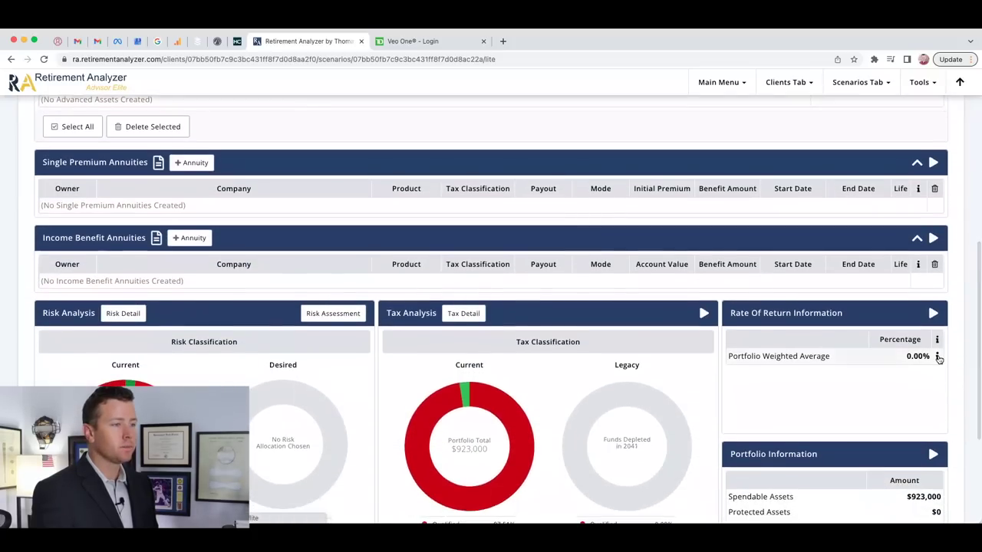
# Step: Set the IRA's after-retirement rate of return to 6% and save the rates
pyautogui.click(936, 356)
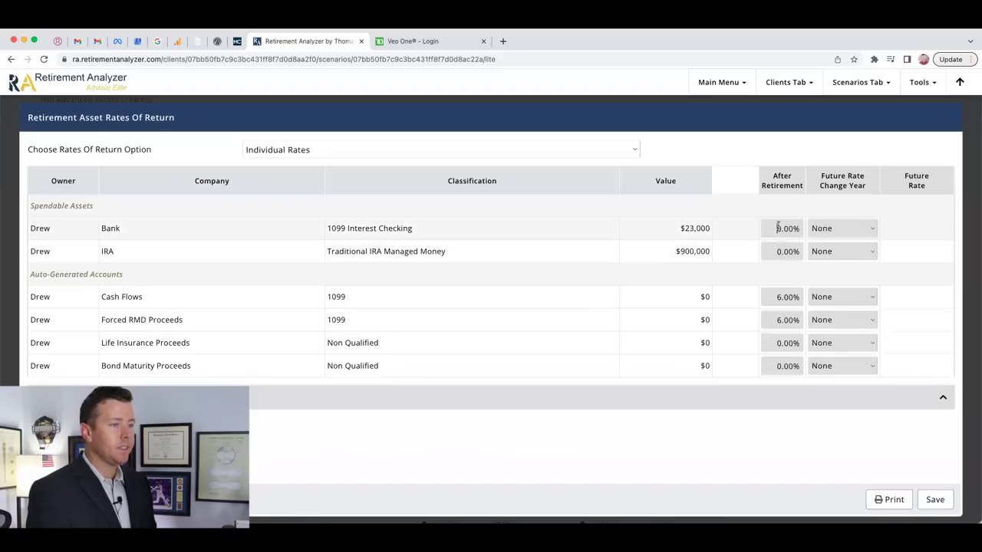
pyautogui.click(782, 229)
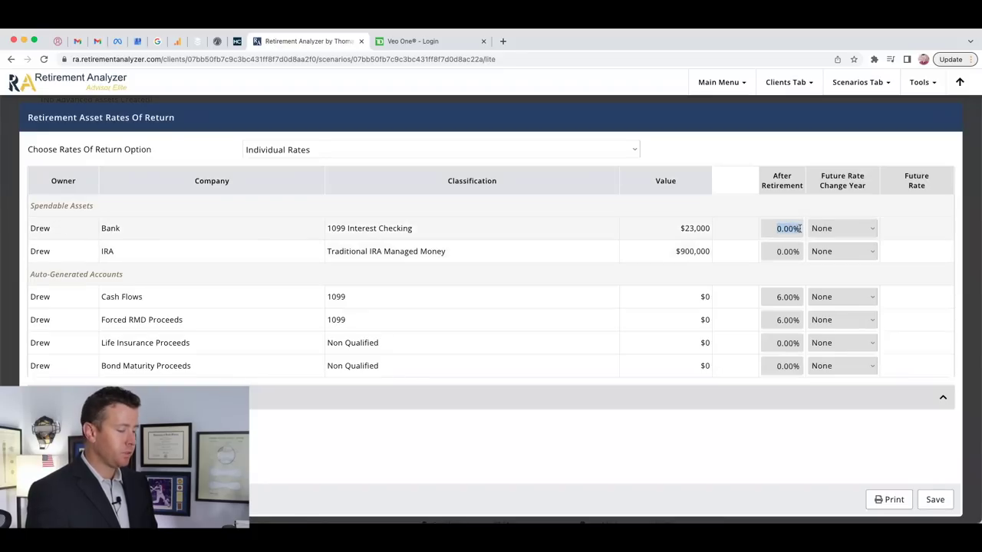
pyautogui.click(785, 249)
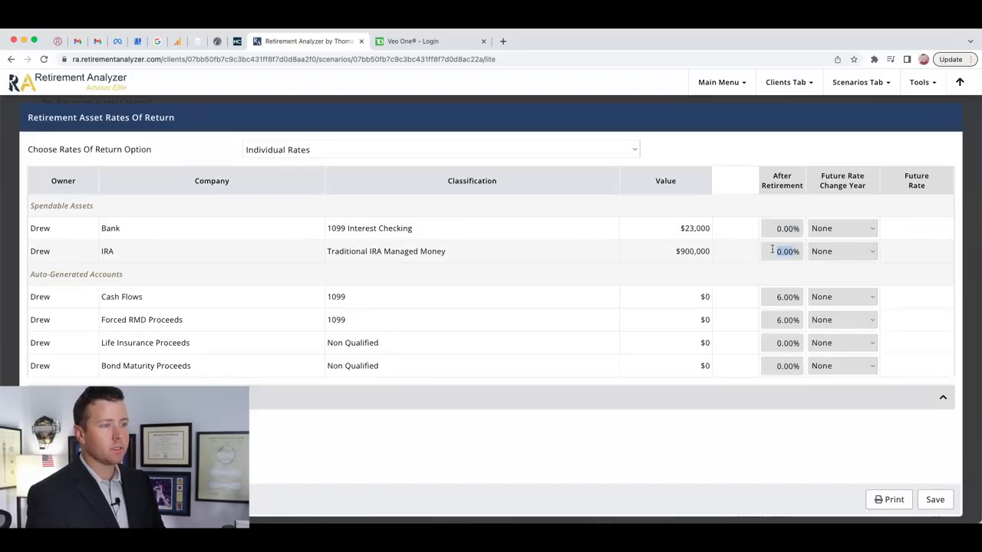
pyautogui.write('6')
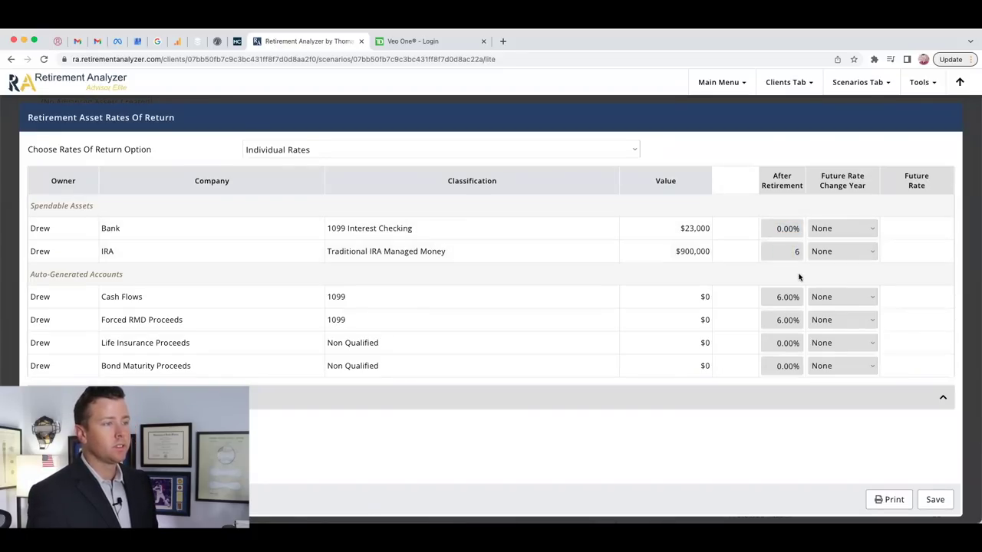
pyautogui.click(799, 274)
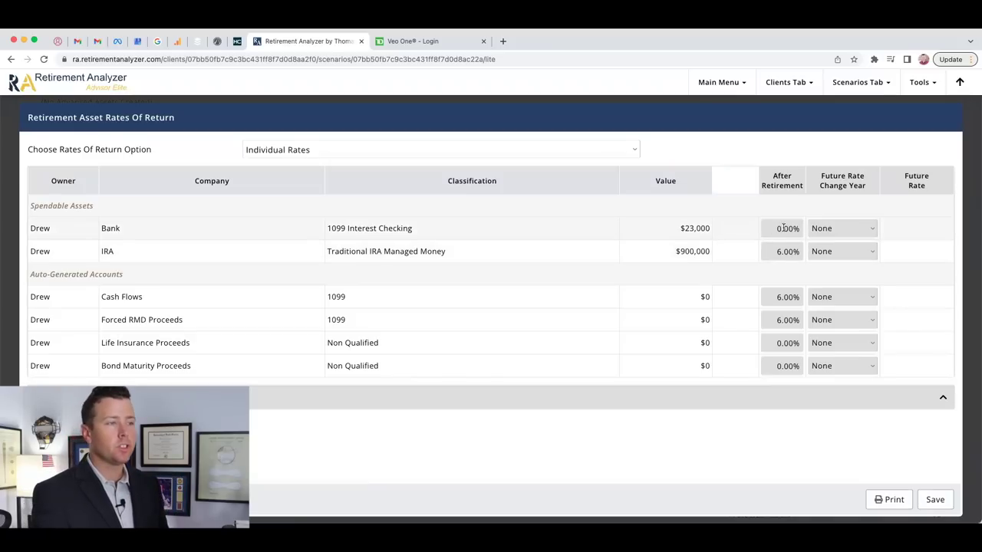
pyautogui.click(934, 501)
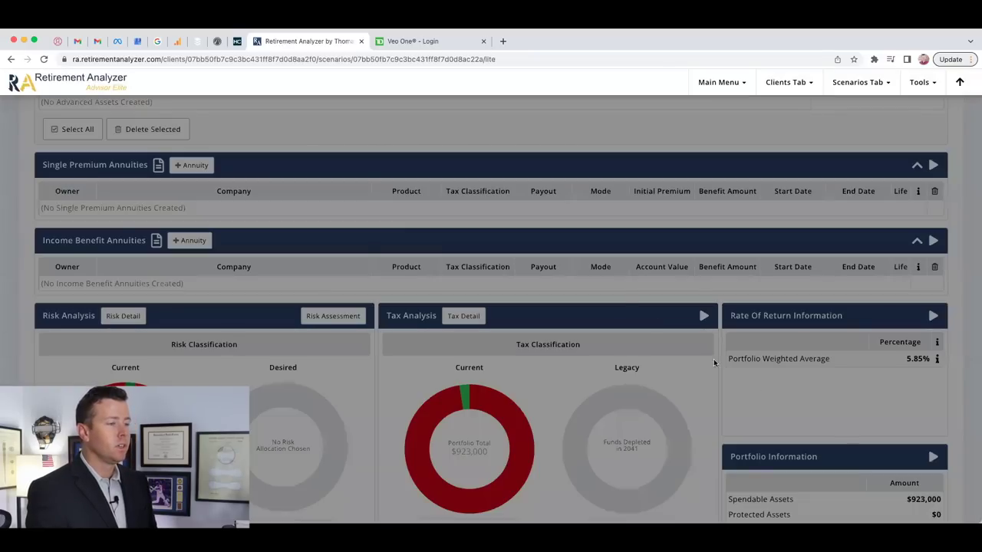
pyautogui.scroll(-1, 618, 284)
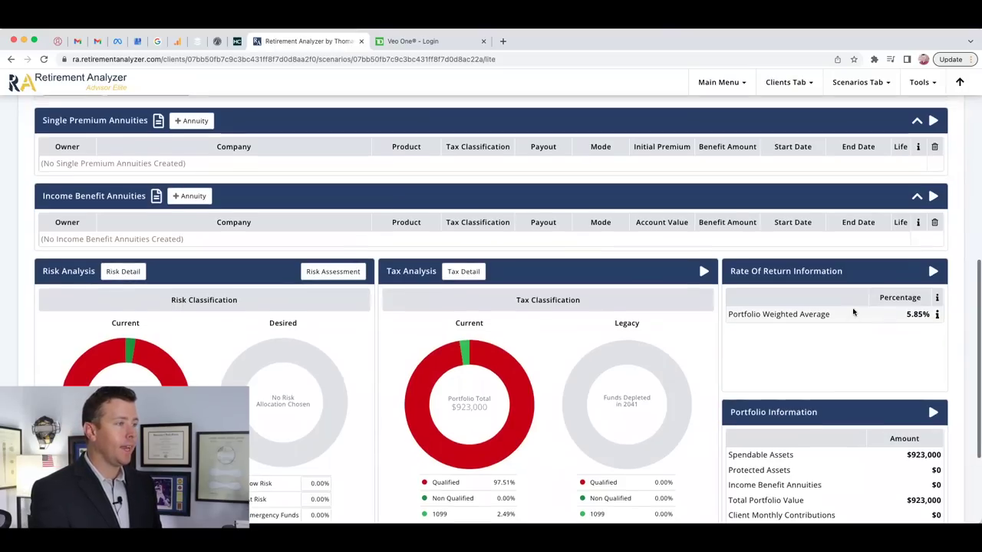
pyautogui.scroll(5, 853, 311)
pyautogui.scroll(3, 852, 312)
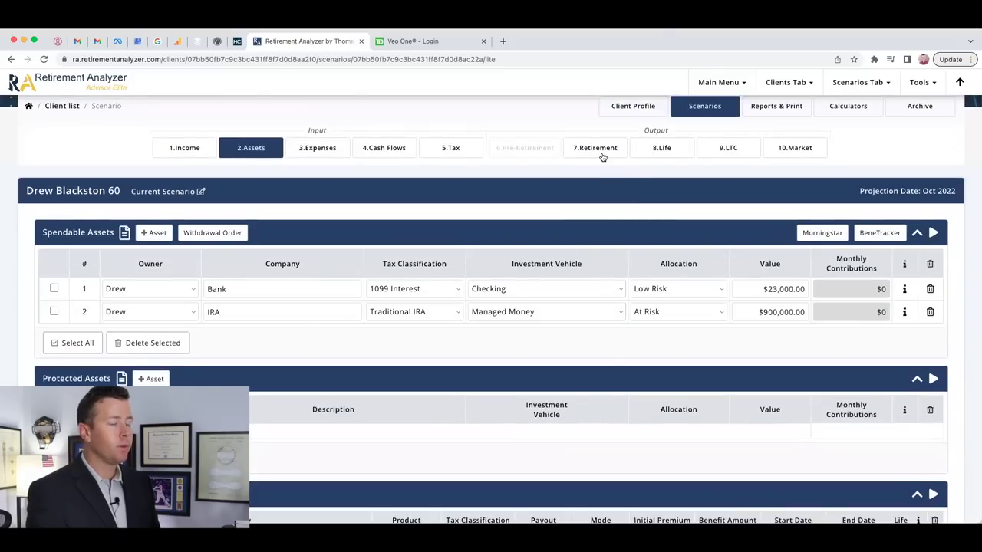
# Step: Check the projection where spendable assets run out at age 99 in 2061, then return to Cash Flows
pyautogui.click(595, 149)
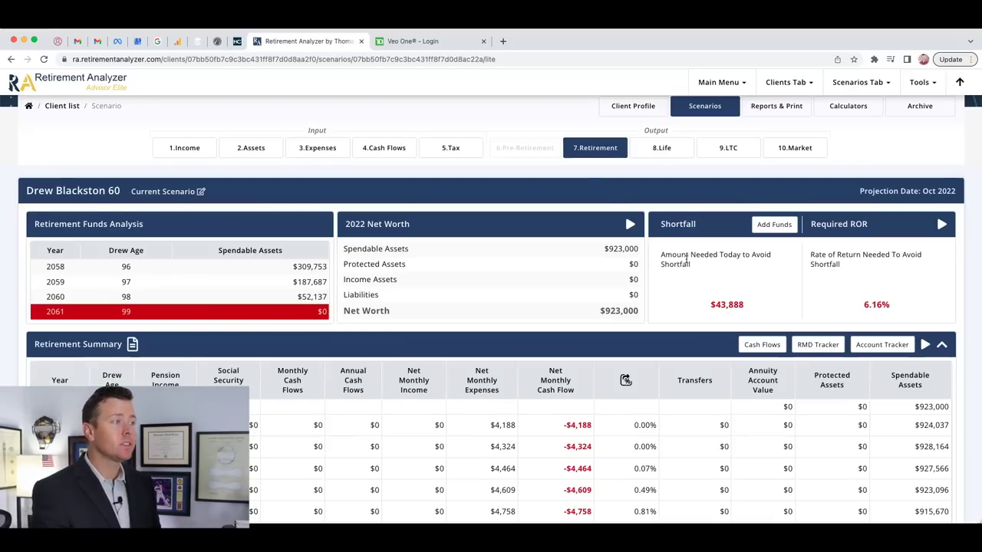
pyautogui.click(386, 154)
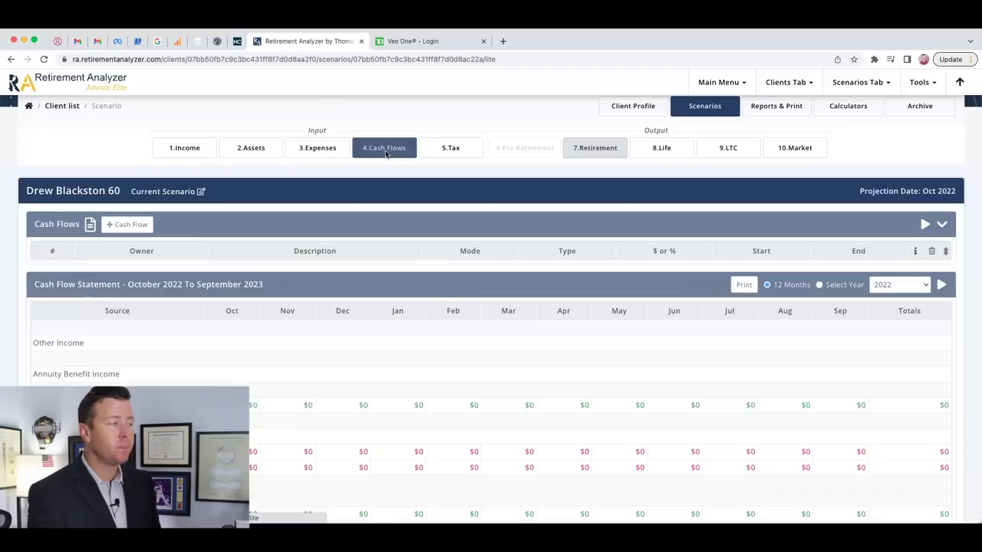
# Step: Create an annual cash flow named 'Travel' for $15,000
pyautogui.click(130, 225)
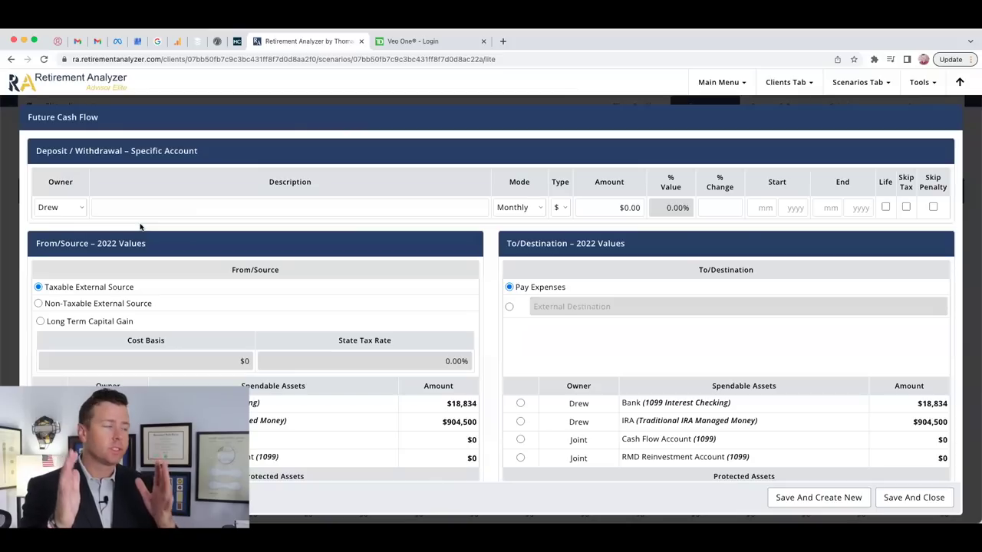
pyautogui.click(141, 209)
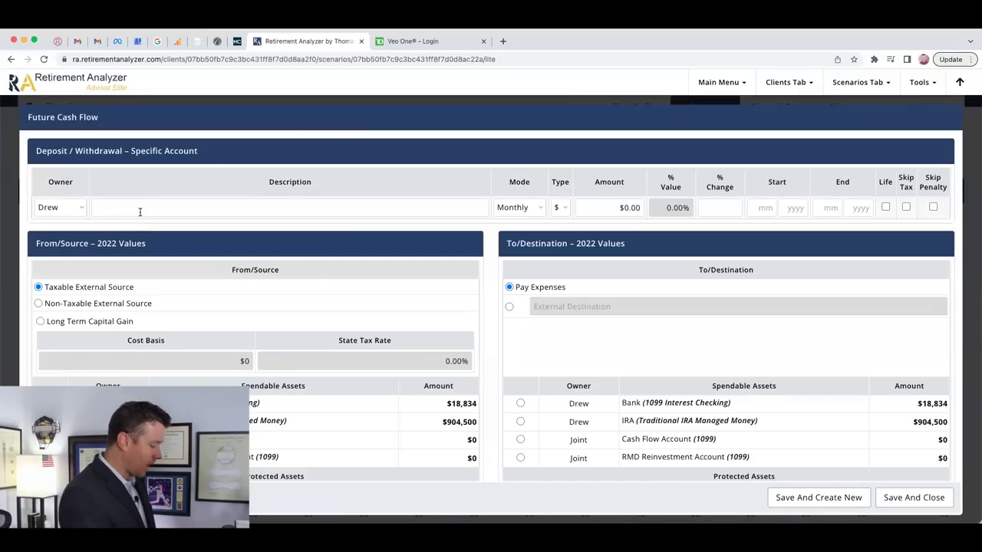
pyautogui.write('Travel')
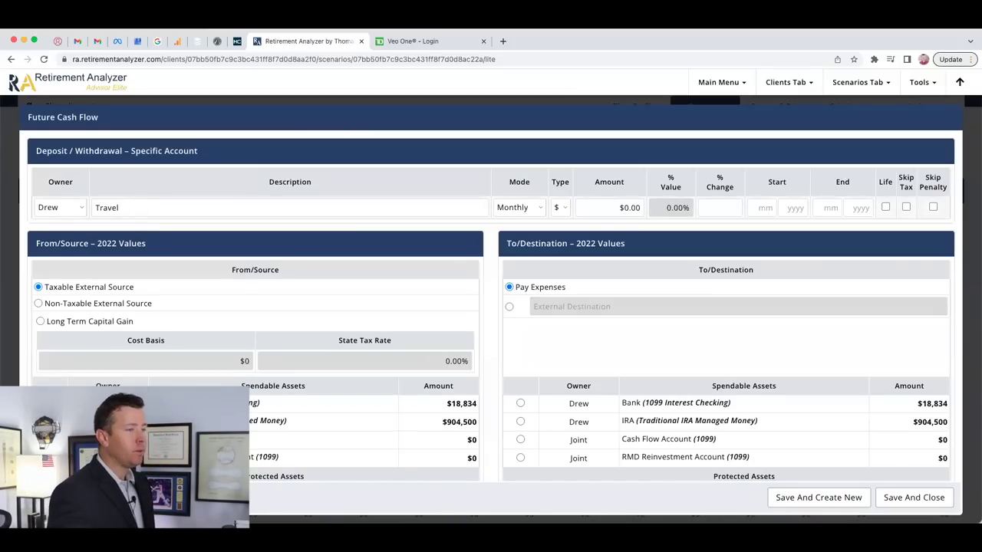
pyautogui.click(501, 208)
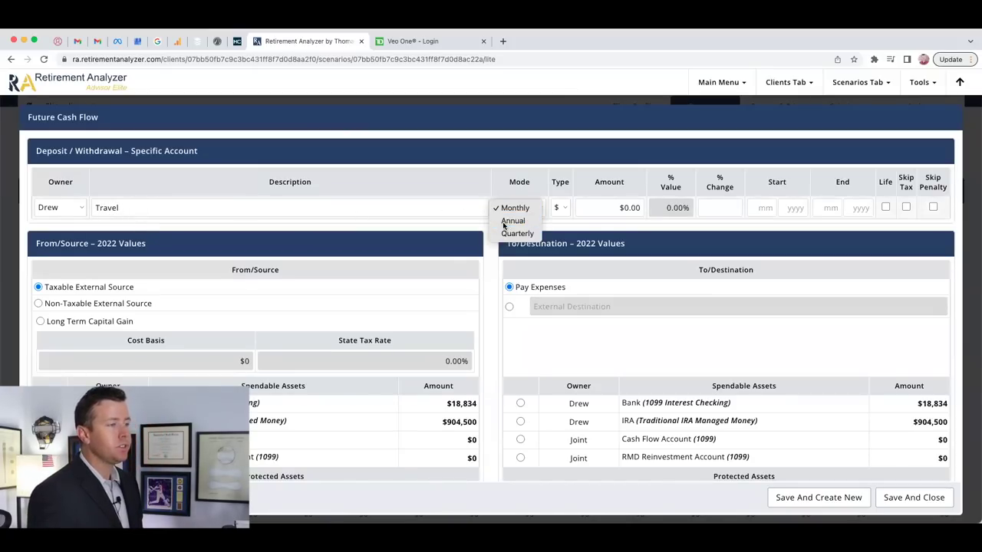
pyautogui.click(512, 221)
pyautogui.click(642, 208)
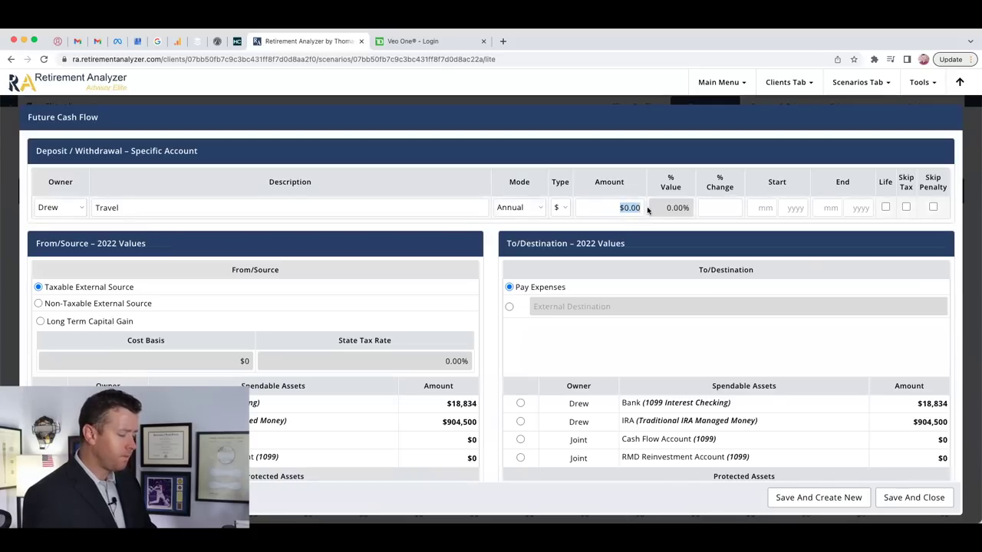
pyautogui.write('15000')
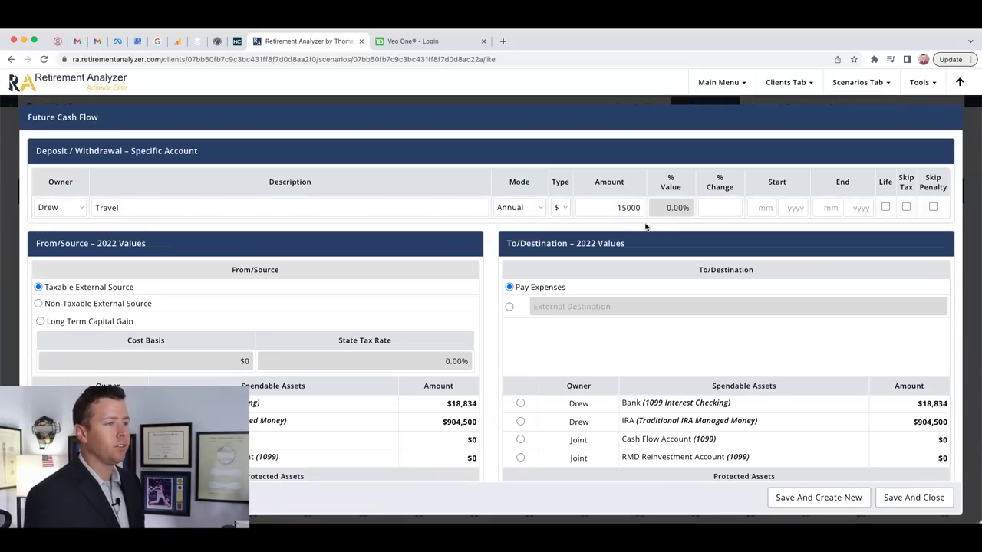
pyautogui.press('Tab')
# Step: Run the Travel cash flow from 10/2022 to 10/2032 with a 3% yearly increase
pyautogui.click(759, 207)
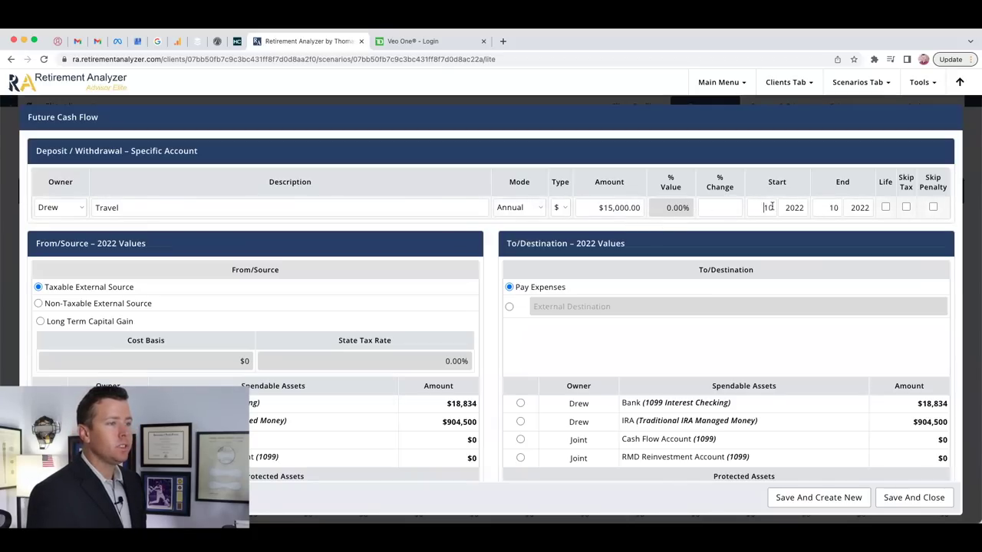
pyautogui.doubleClick(876, 207)
pyautogui.write('20')
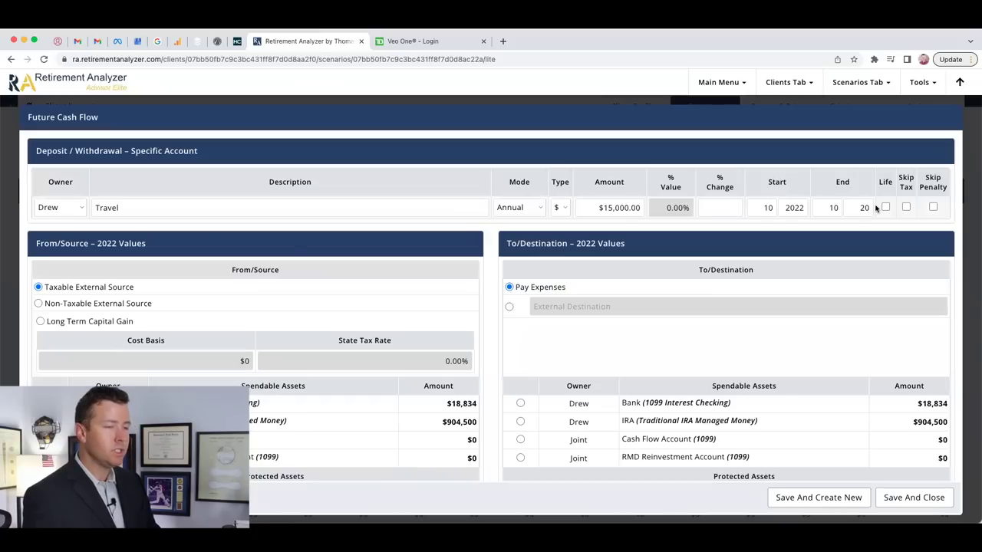
pyautogui.write('32')
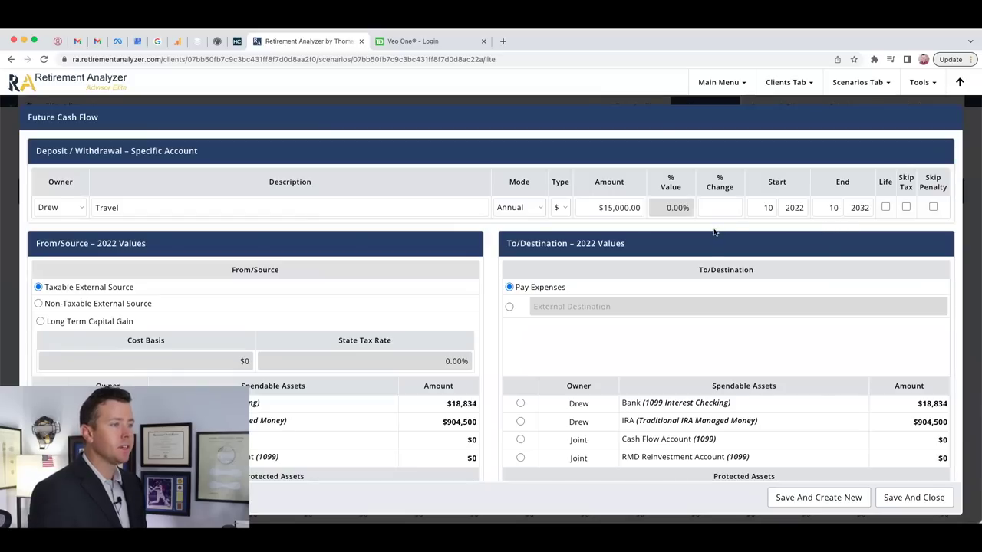
pyautogui.click(718, 208)
pyautogui.write('3')
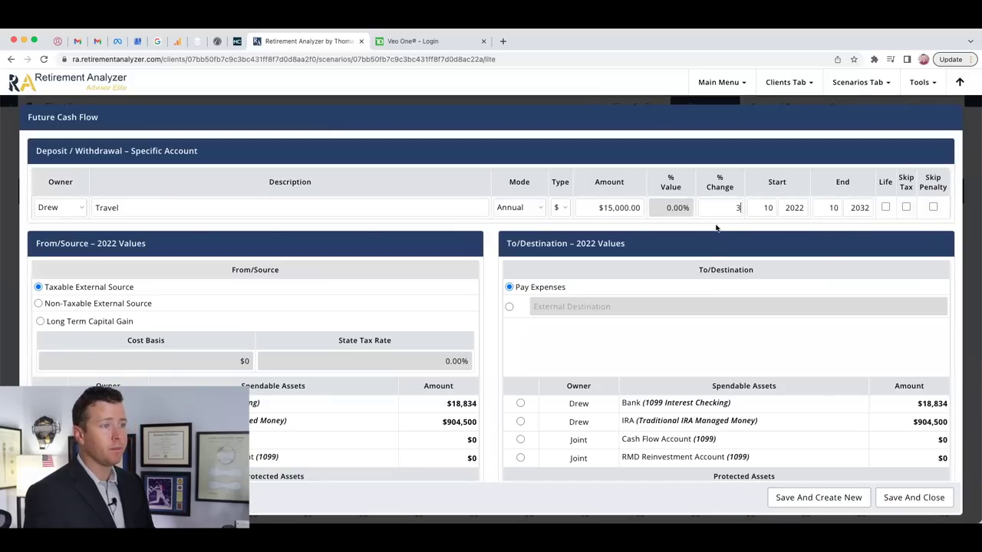
pyautogui.scroll(-1, 715, 229)
pyautogui.click(716, 228)
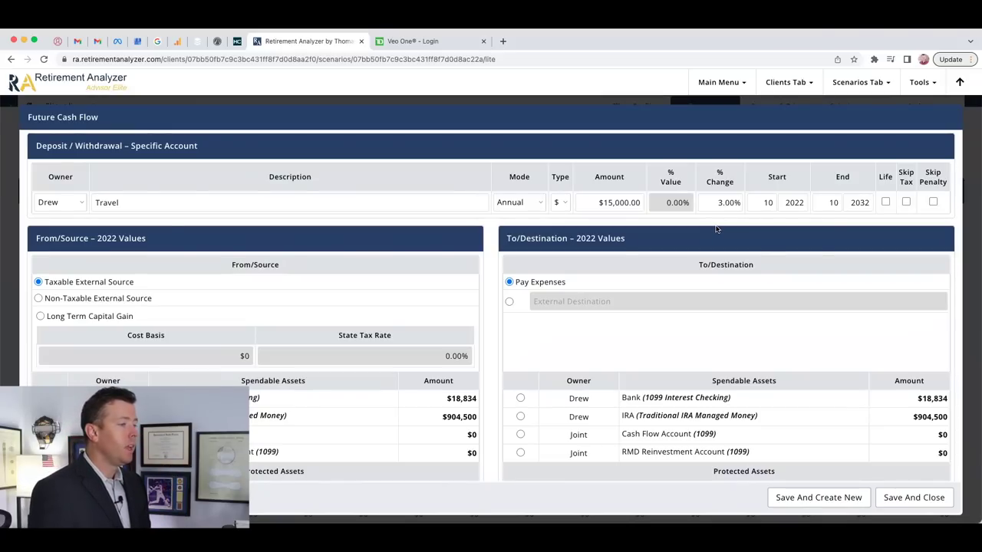
# Step: Draw Travel from the IRA to an external 'Travel' destination, save, and check the projection
pyautogui.scroll(-1, 498, 279)
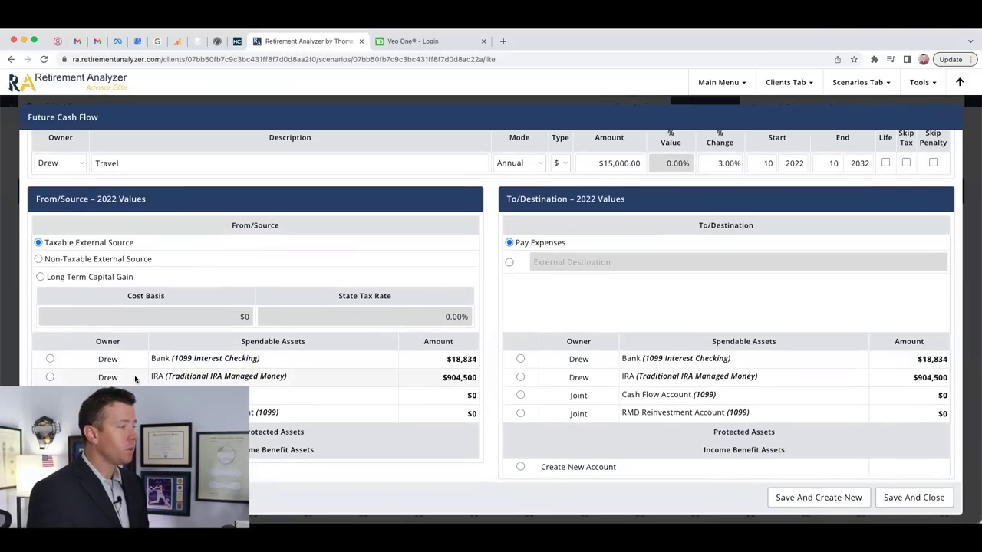
pyautogui.click(449, 377)
pyautogui.click(510, 263)
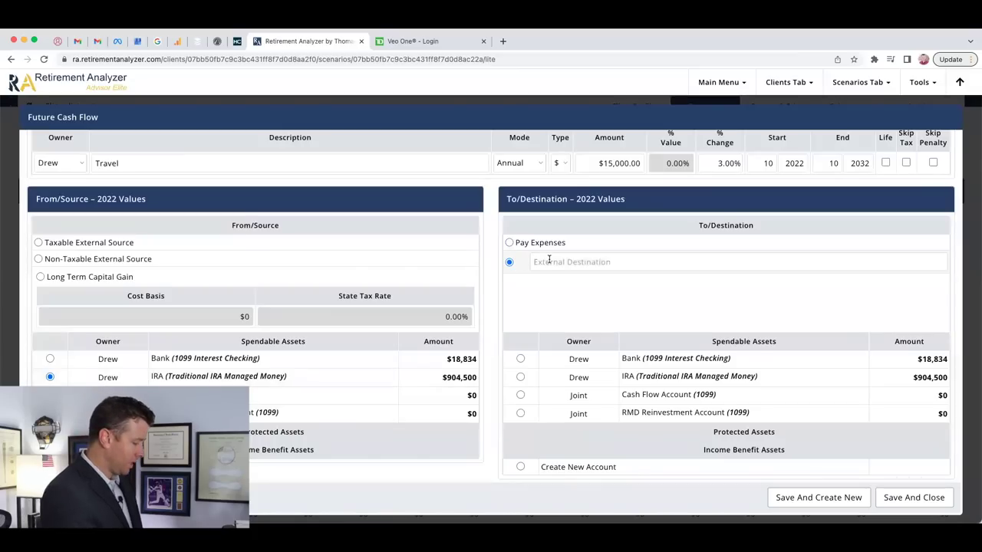
pyautogui.click(550, 262)
pyautogui.write('Travel')
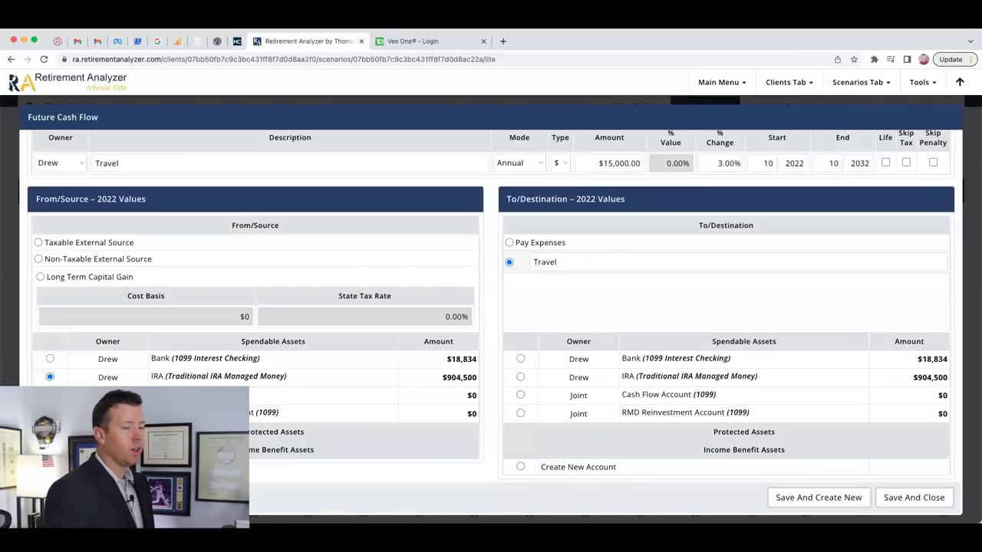
pyautogui.click(888, 497)
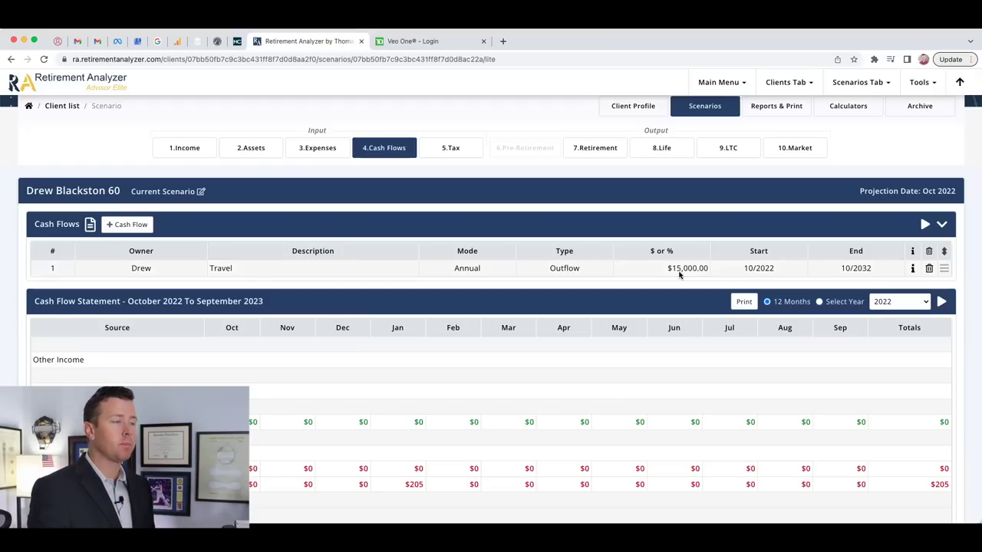
pyautogui.click(595, 149)
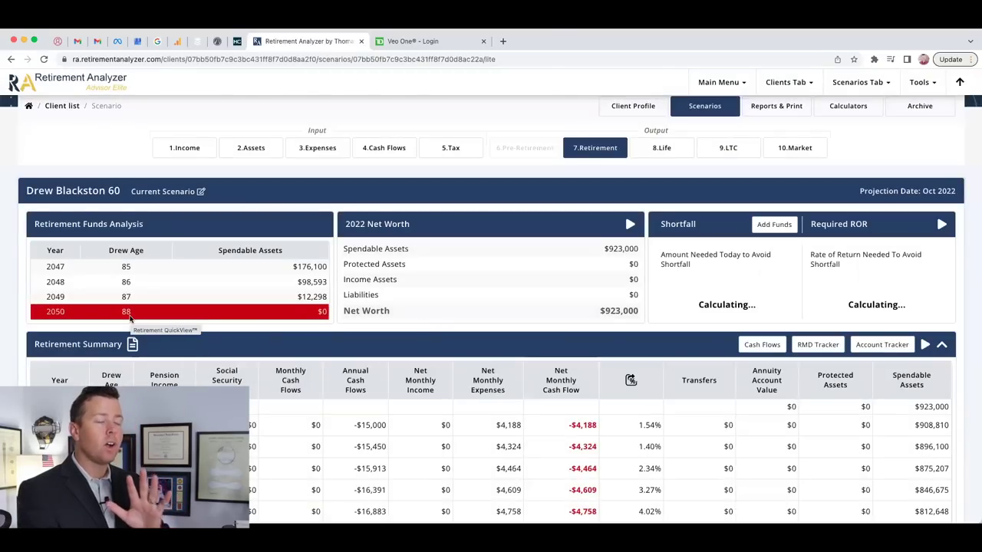
pyautogui.scroll(-5, 414, 470)
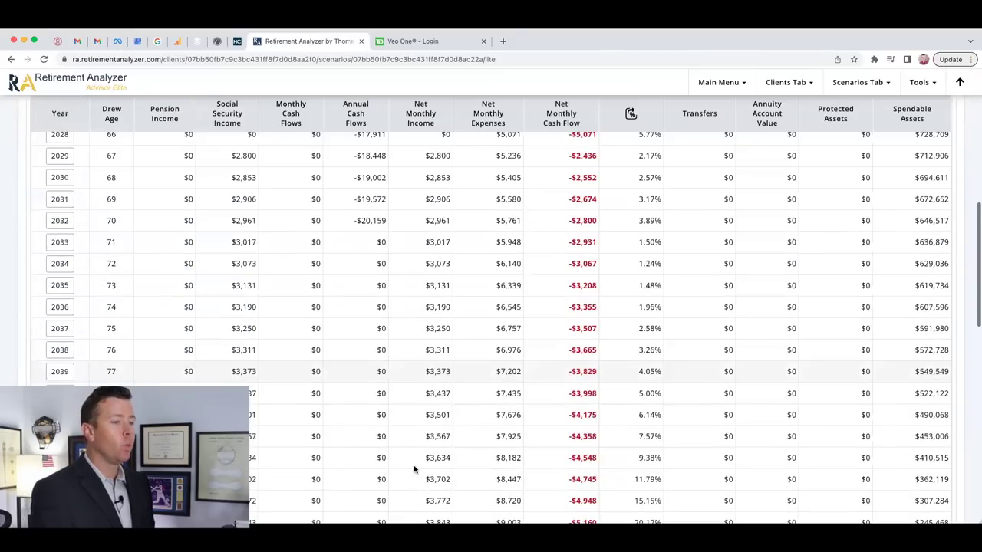
pyautogui.scroll(-5, 415, 470)
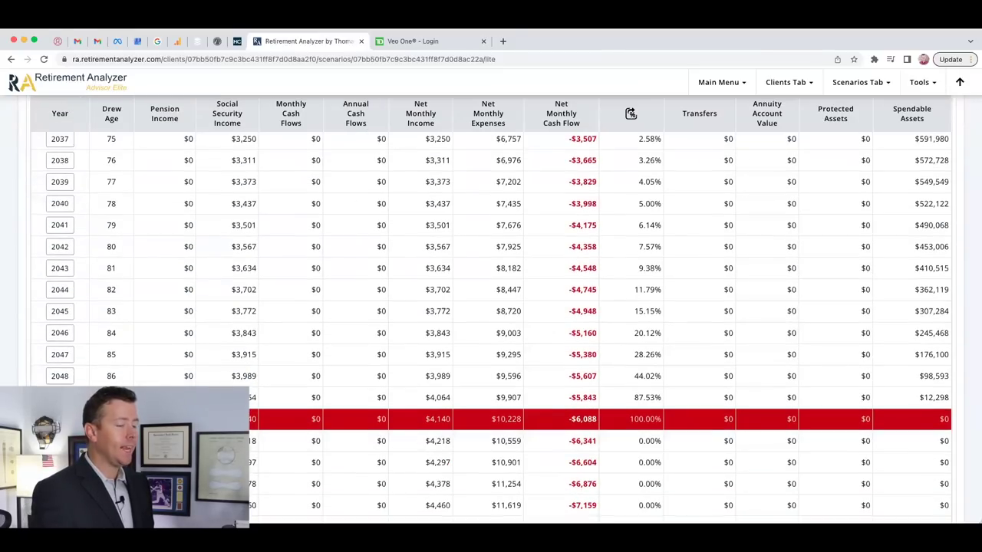
pyautogui.scroll(4, 578, 405)
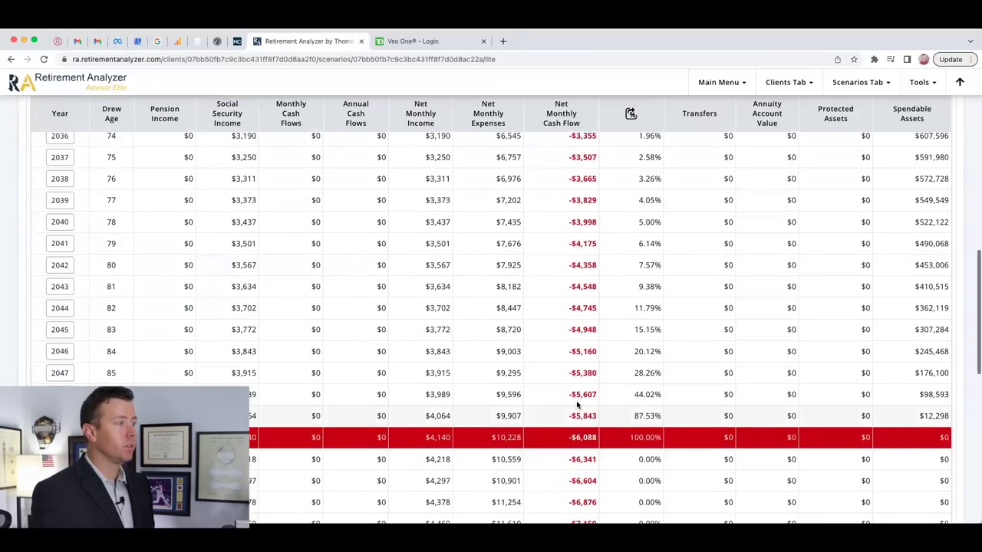
pyautogui.scroll(5, 577, 405)
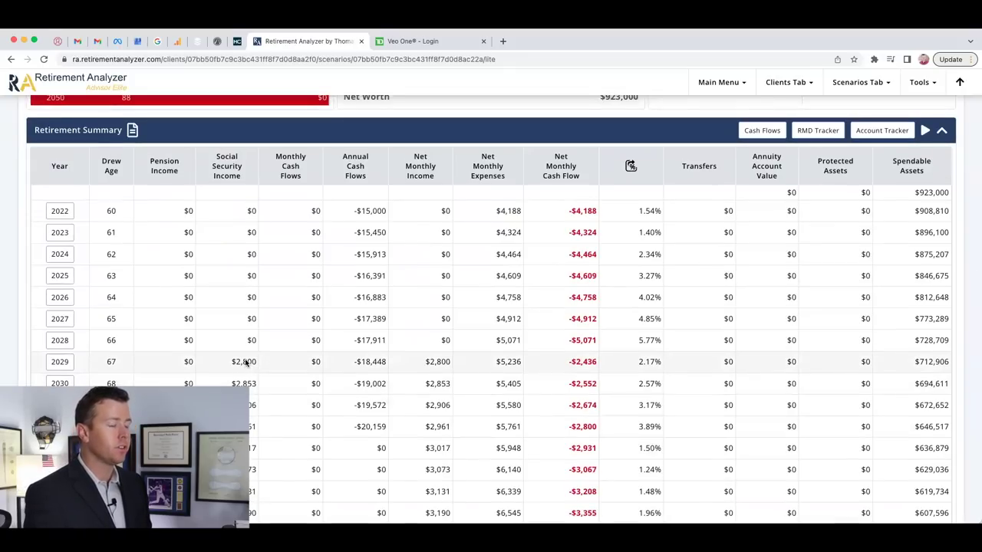
pyautogui.moveTo(368, 210)
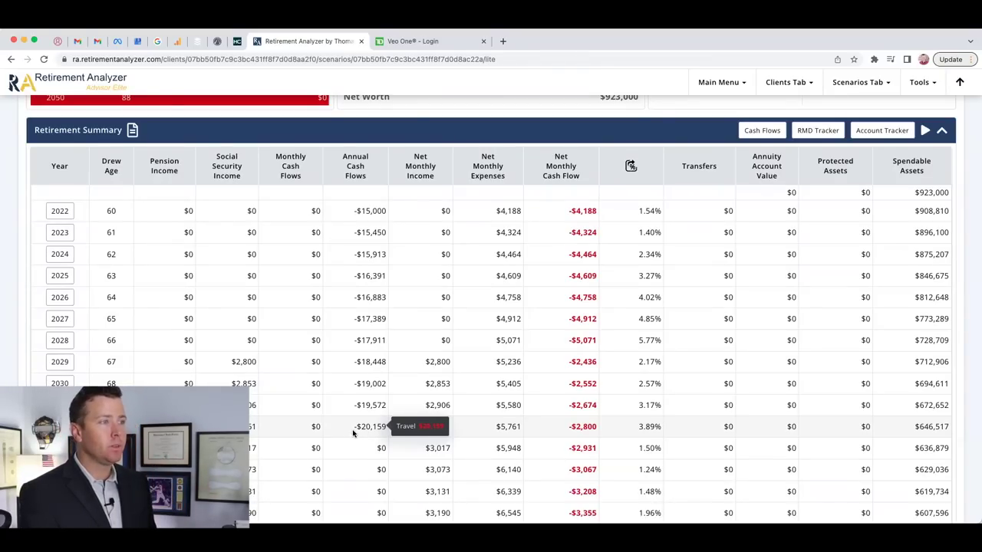
pyautogui.scroll(4, 349, 435)
pyautogui.scroll(1, 353, 433)
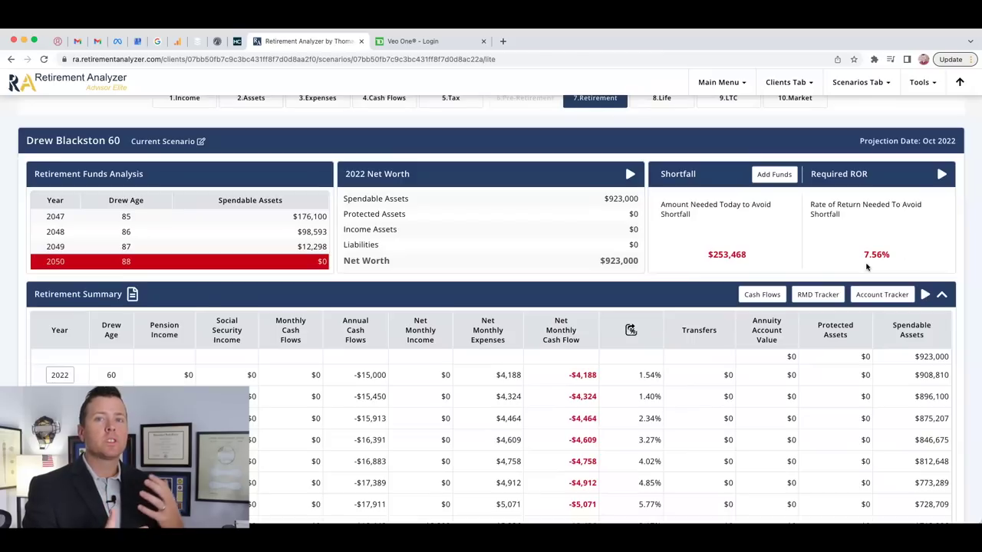
pyautogui.scroll(2, 613, 292)
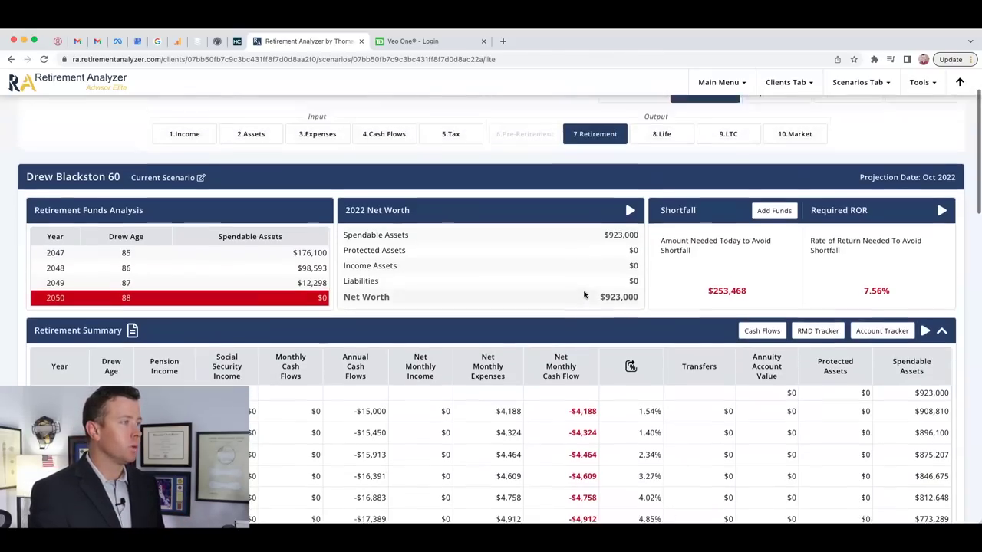
# Step: Lower the Travel outflow to $10,000 a year and confirm funds now last to age 91
pyautogui.click(366, 141)
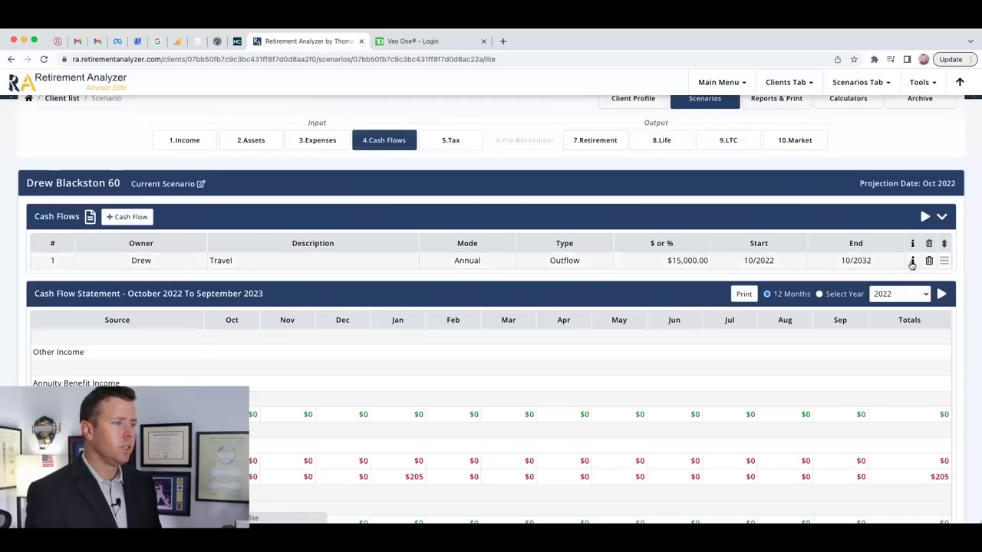
pyautogui.click(912, 262)
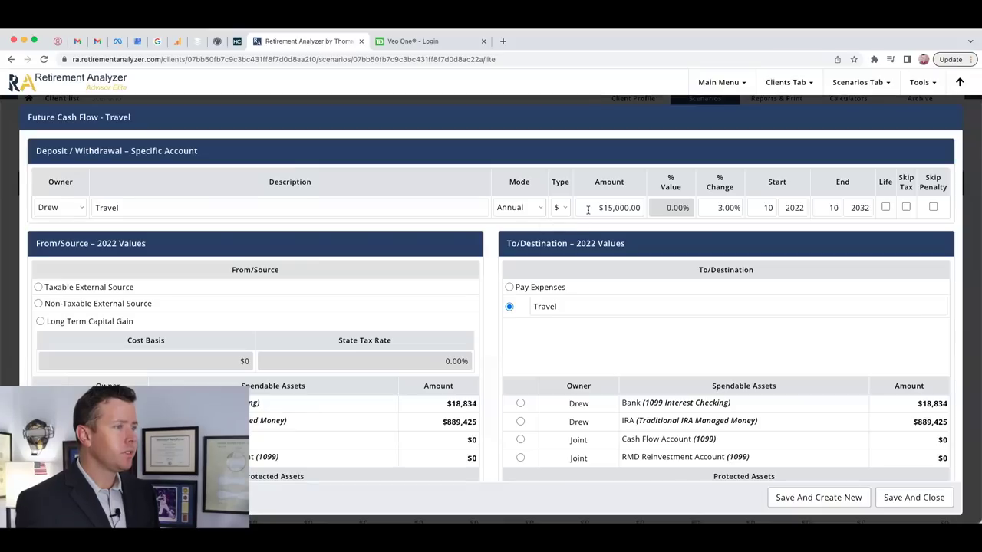
pyautogui.click(588, 210)
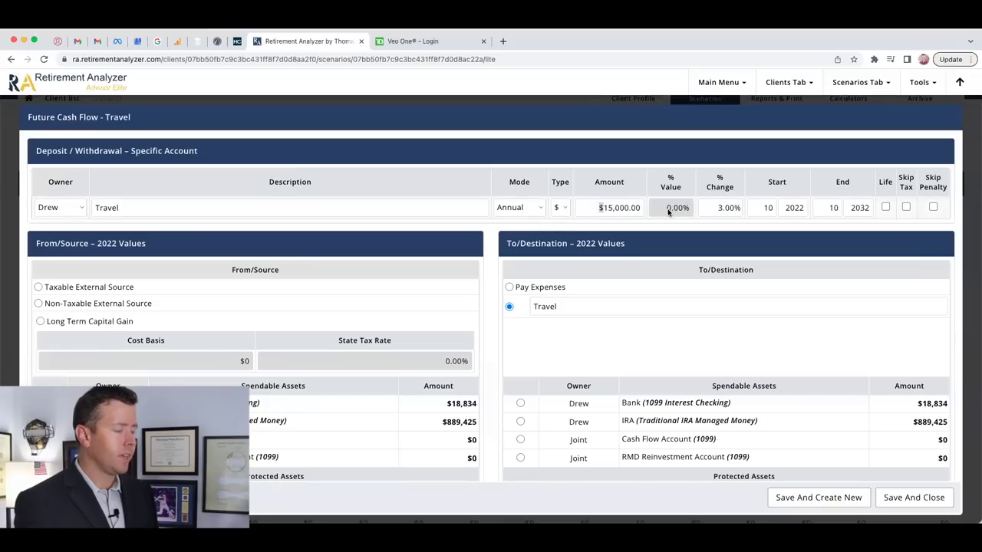
pyautogui.write('10000')
pyautogui.click(649, 226)
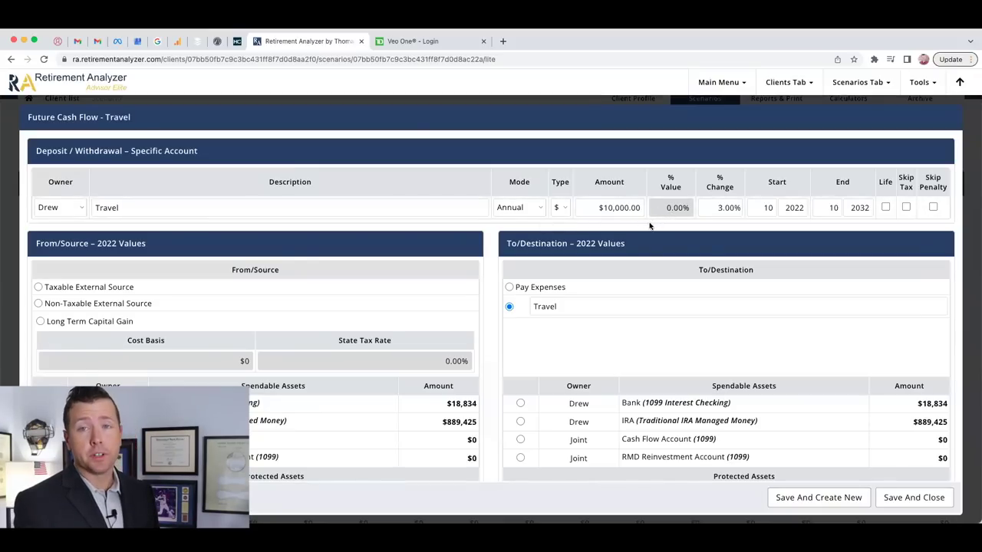
pyautogui.click(913, 498)
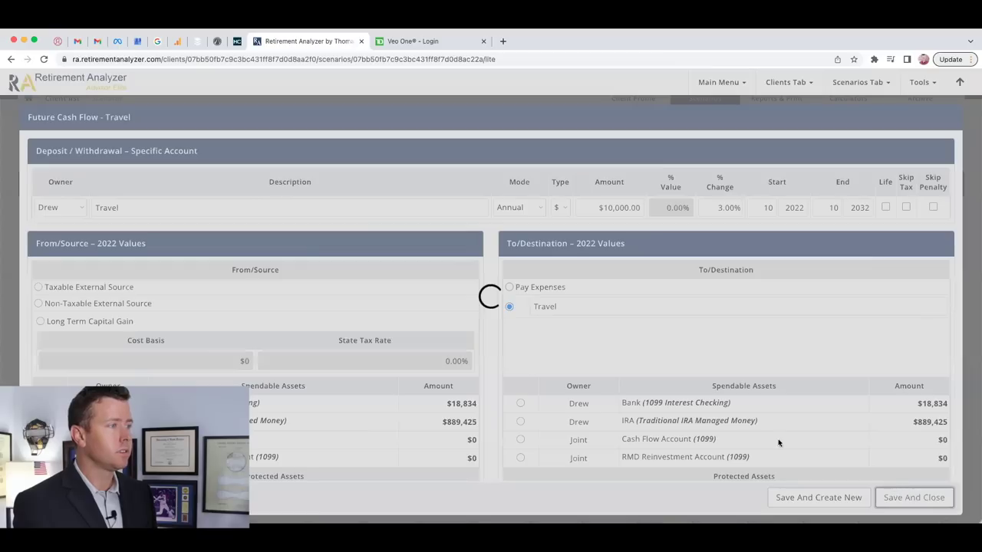
pyautogui.click(587, 175)
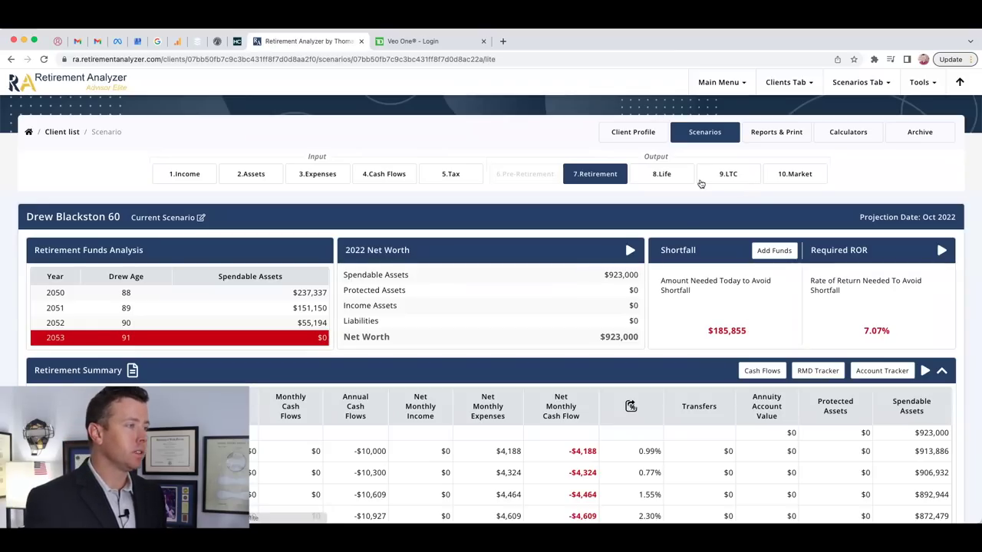
pyautogui.click(400, 178)
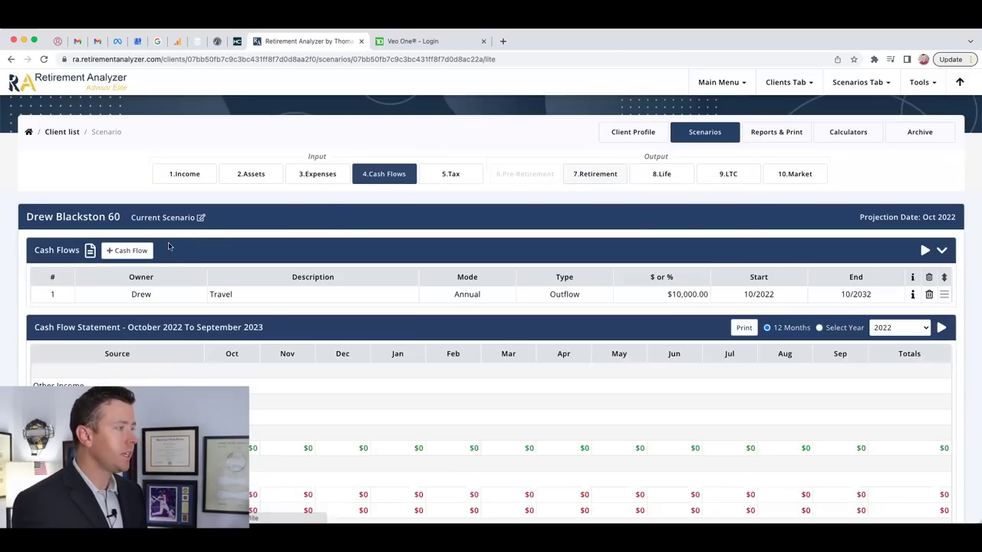
# Step: Start a new cash flow described 'Part Time Work Home Depot'
pyautogui.click(141, 252)
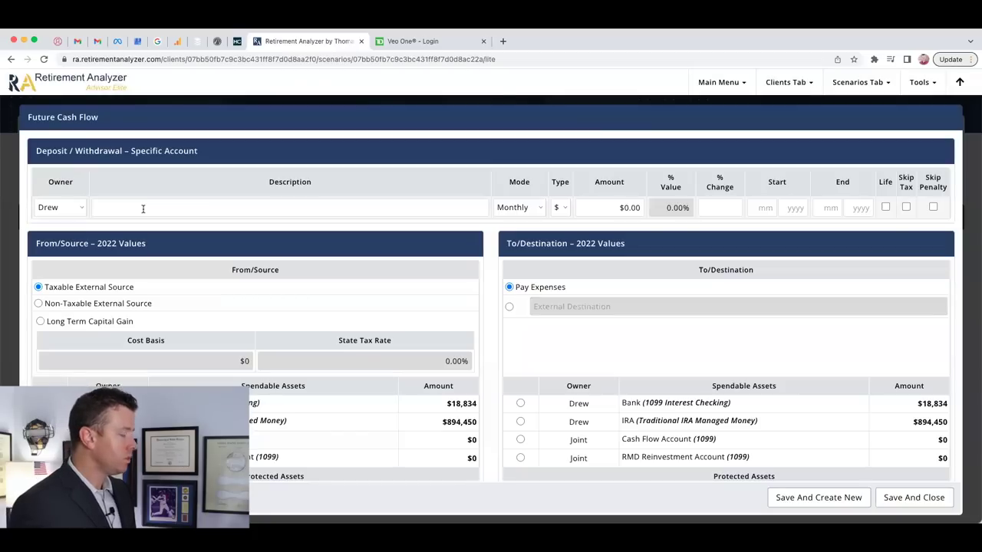
pyautogui.click(143, 209)
pyautogui.write('Part Time H')
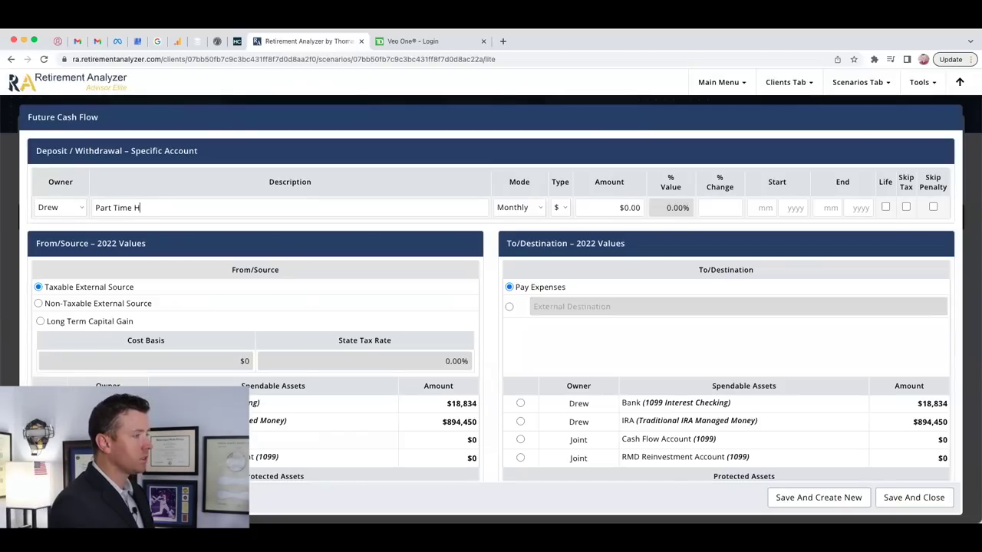
pyautogui.press('BackSpace')
pyautogui.write('Work H')
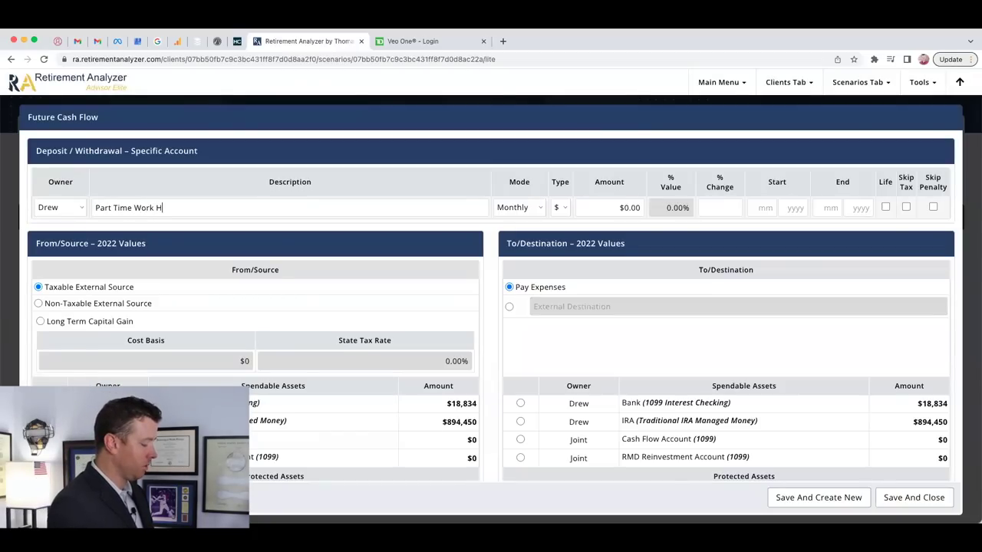
pyautogui.write('ome Depot')
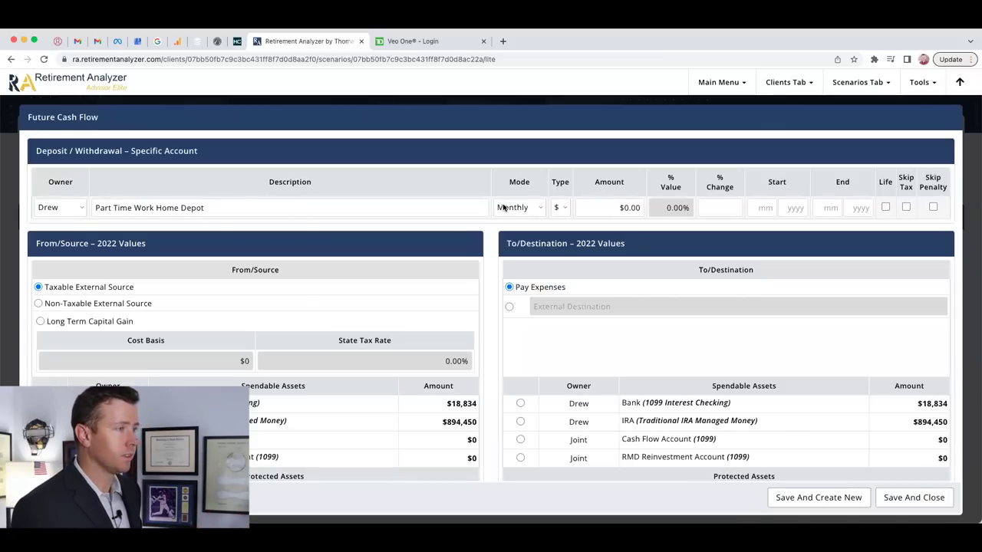
# Step: Give it a $1,666 monthly amount from 10/2022 to 10/2032 and save it
pyautogui.click(641, 208)
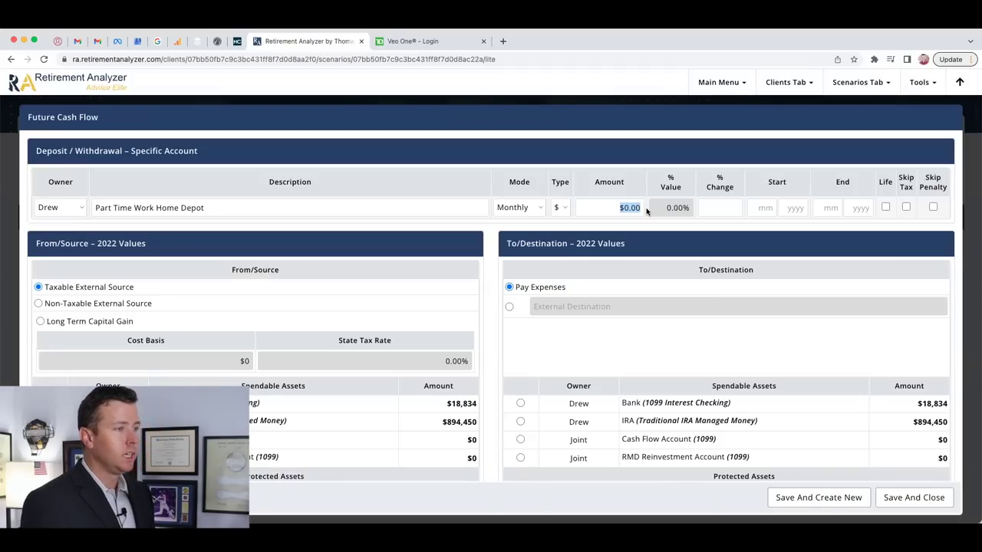
pyautogui.write('1666')
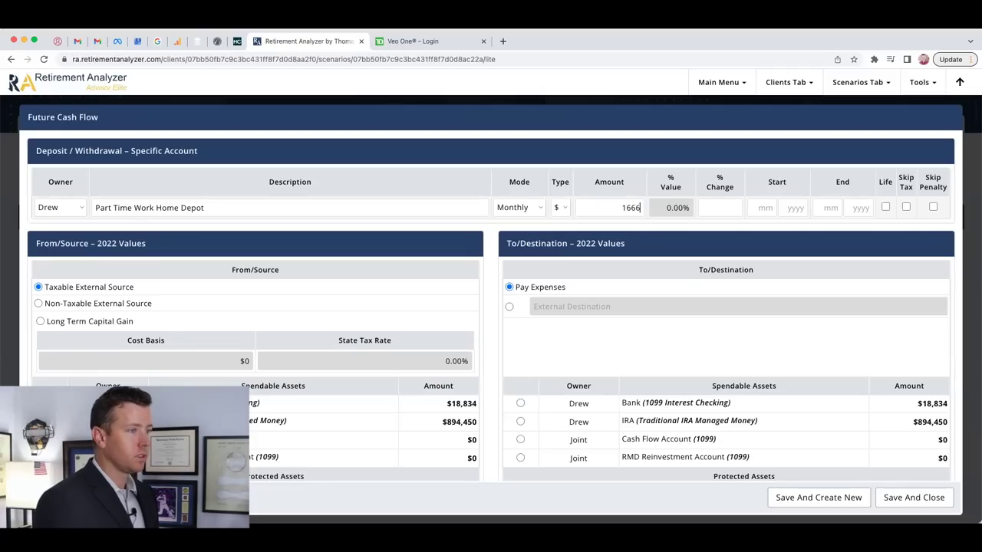
pyautogui.click(657, 229)
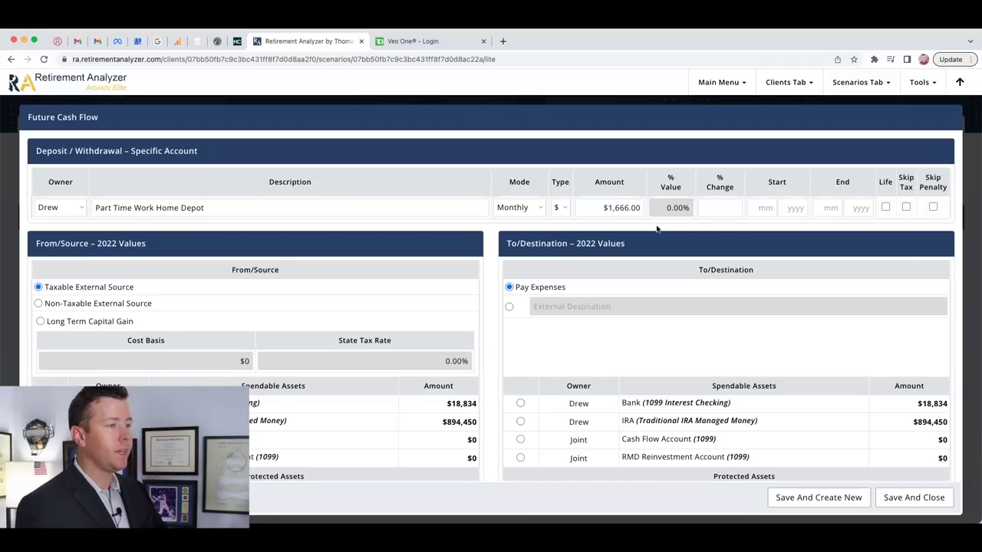
pyautogui.click(760, 207)
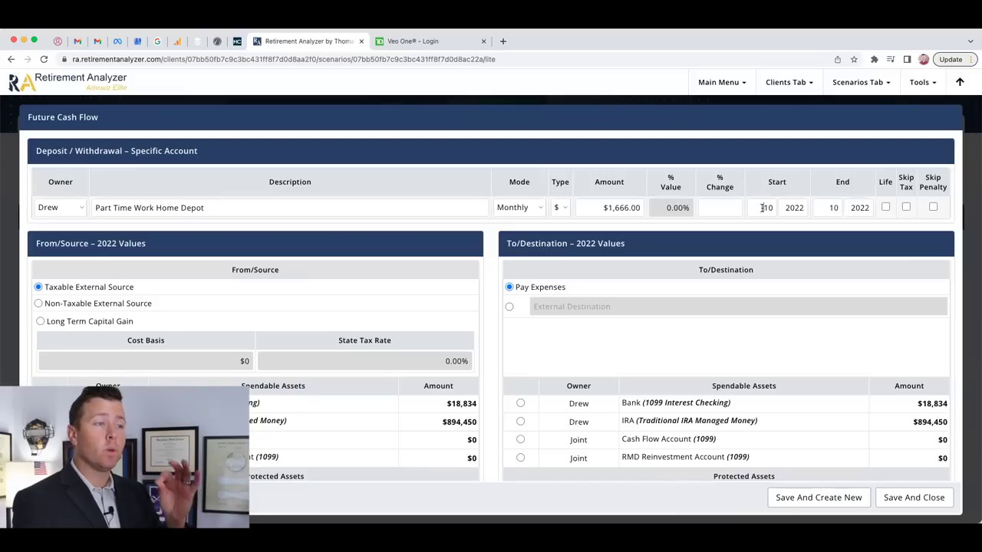
pyautogui.doubleClick(872, 207)
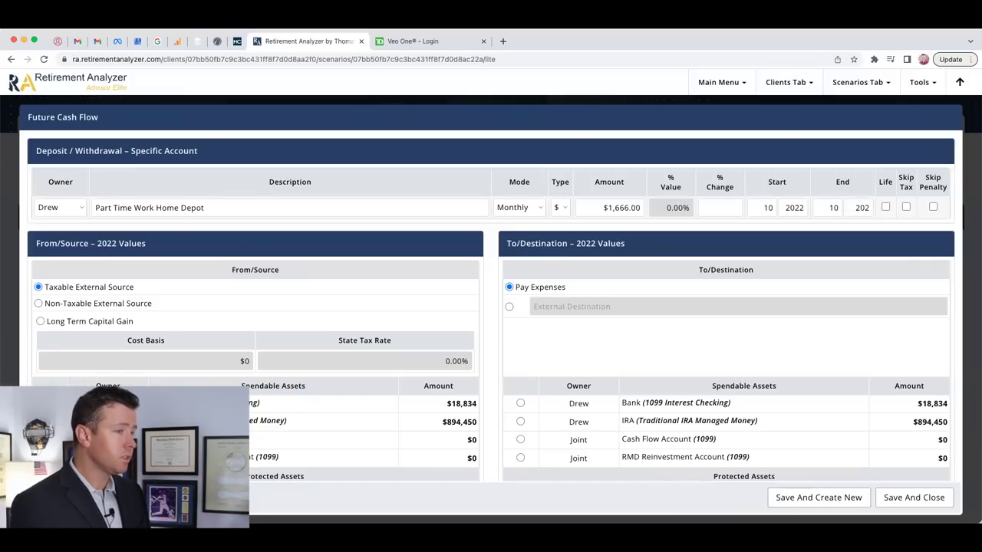
pyautogui.write('2032')
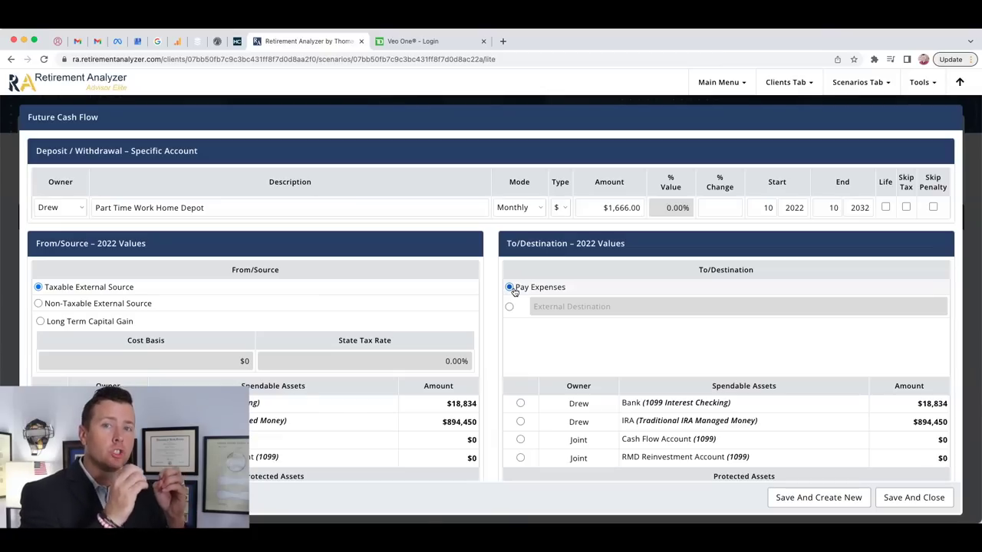
pyautogui.click(915, 498)
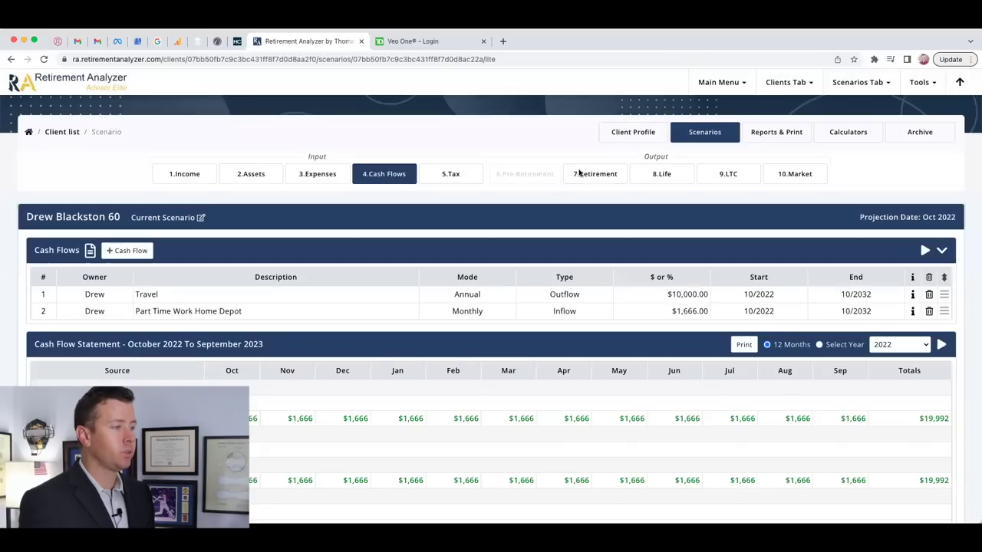
# Step: View the 7.Retirement projection, now with no shortfall and $36,751 left at age 100
pyautogui.click(582, 172)
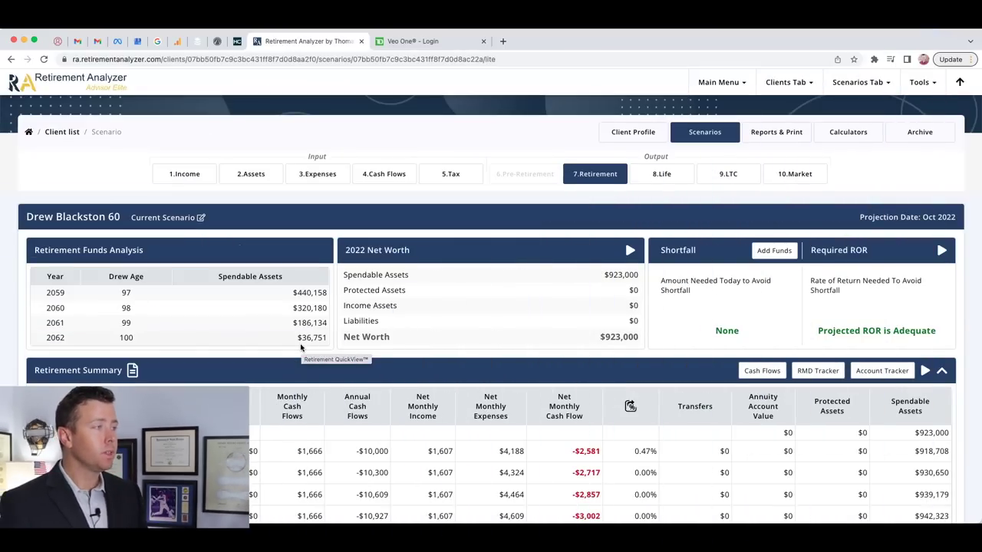
pyautogui.click(447, 174)
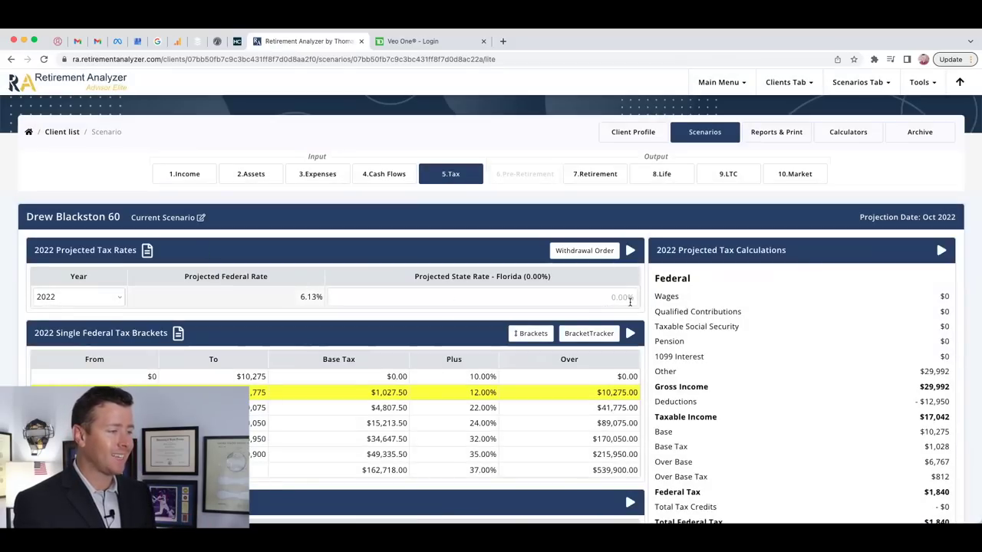
pyautogui.click(114, 296)
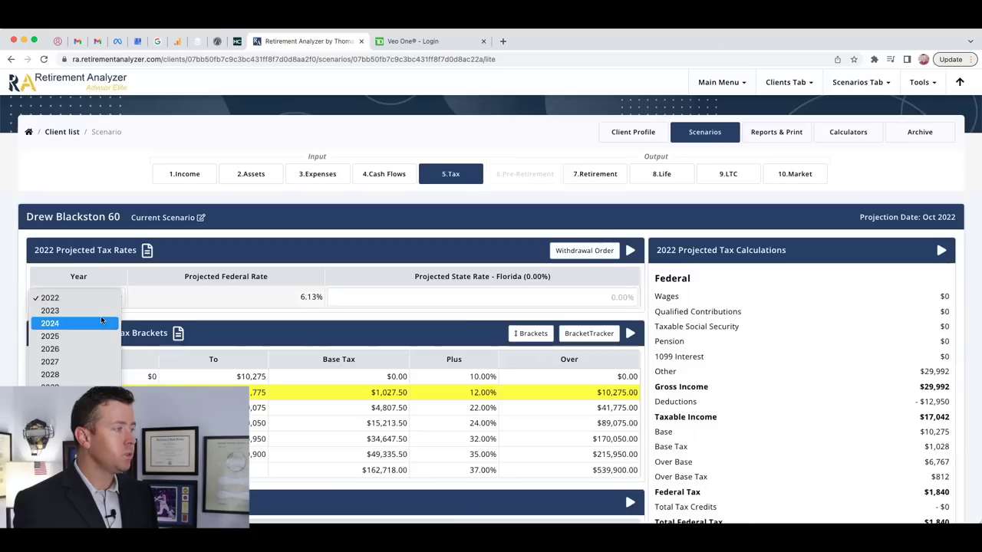
pyautogui.click(100, 322)
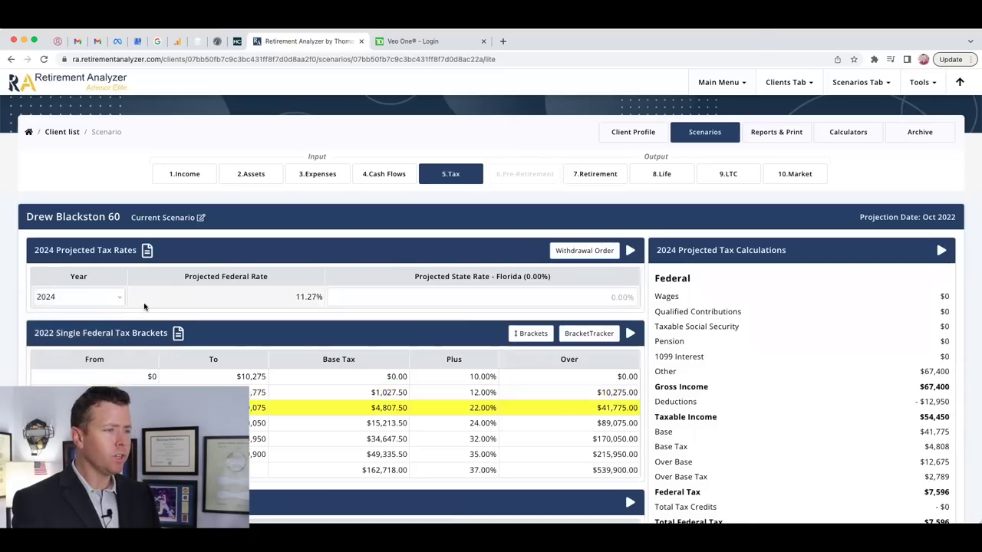
pyautogui.scroll(-1, 206, 307)
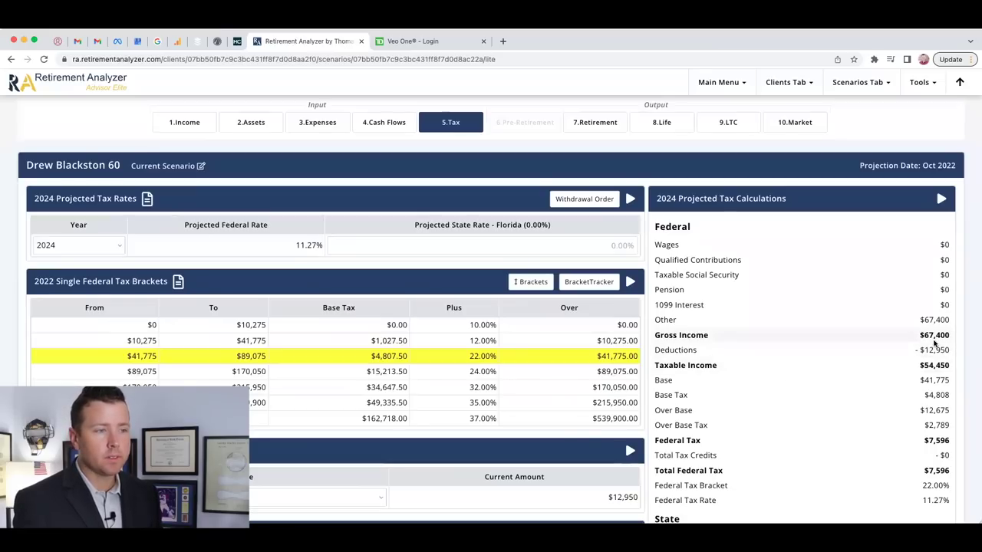
pyautogui.moveTo(933, 355)
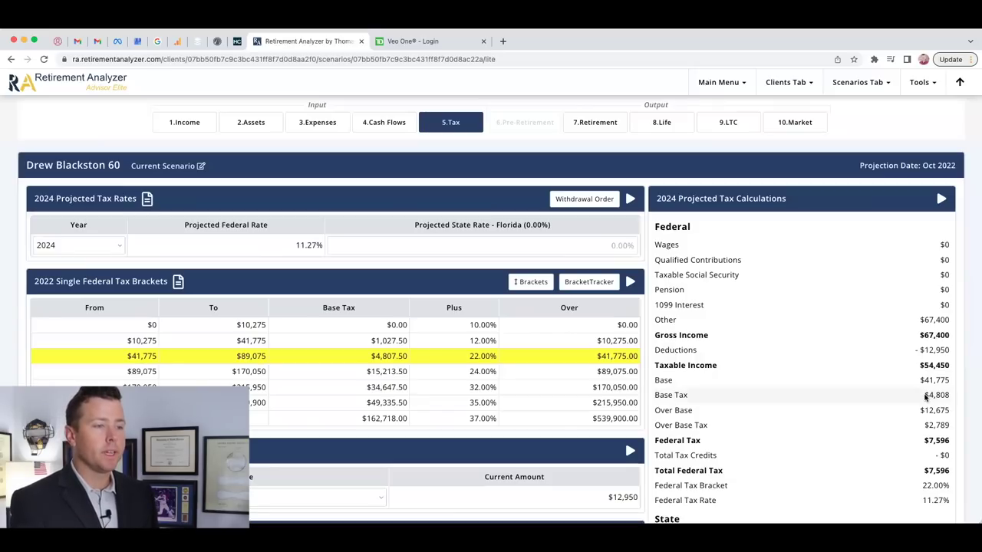
pyautogui.scroll(-1, 889, 436)
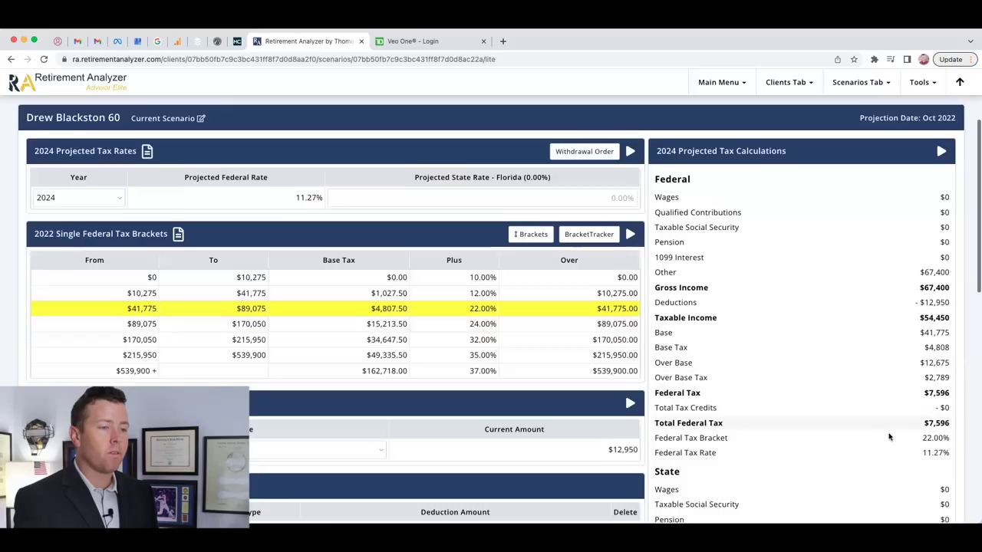
pyautogui.scroll(-1, 889, 436)
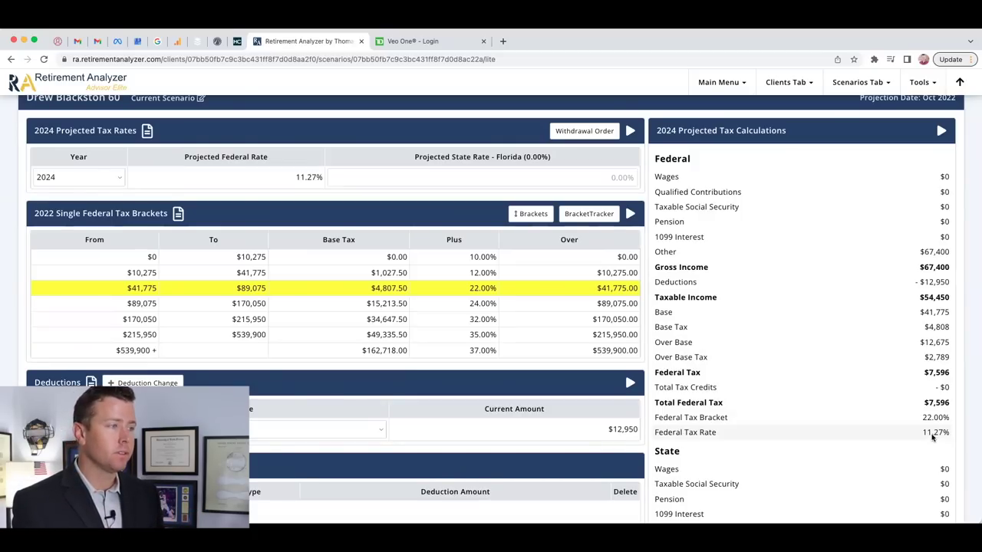
pyautogui.scroll(2, 934, 437)
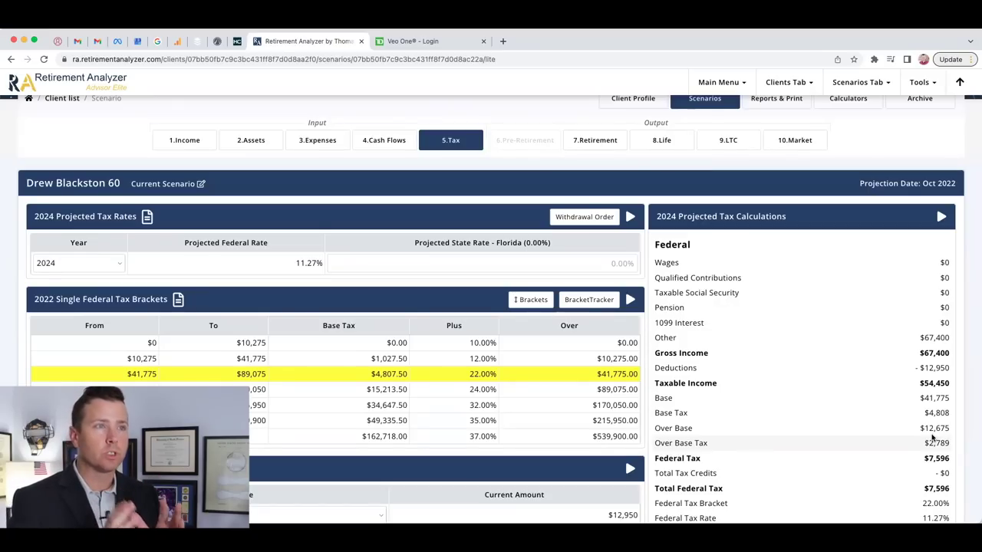
pyautogui.scroll(-1, 932, 437)
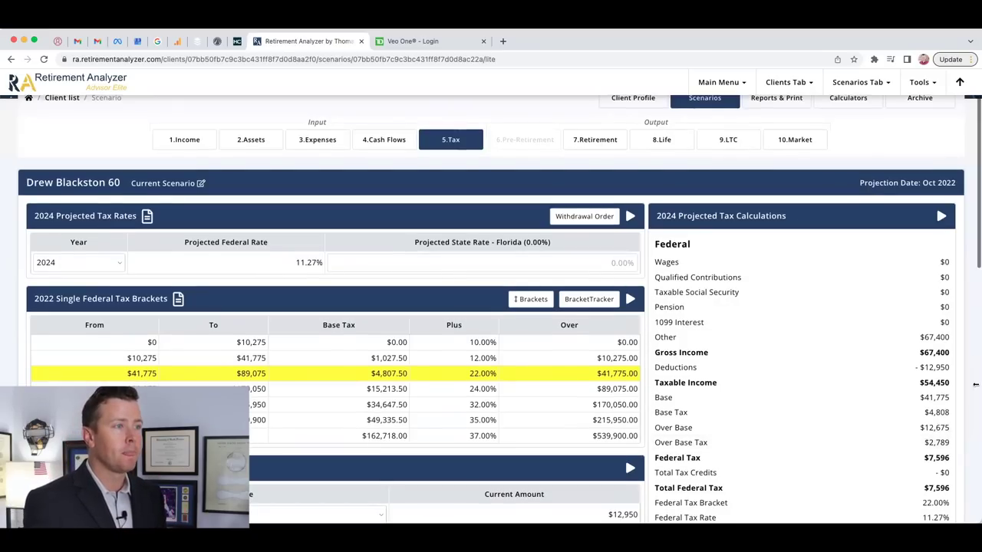
# Step: Review the 10.Market Historical Market Comparison Summary, where market-return assets hit $0 at age 82
pyautogui.click(782, 140)
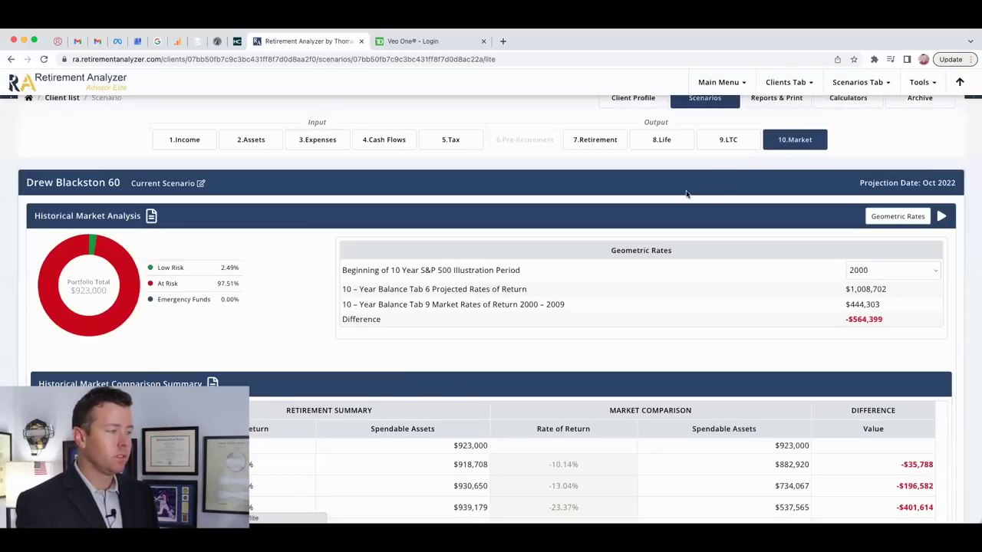
pyautogui.scroll(-4, 333, 338)
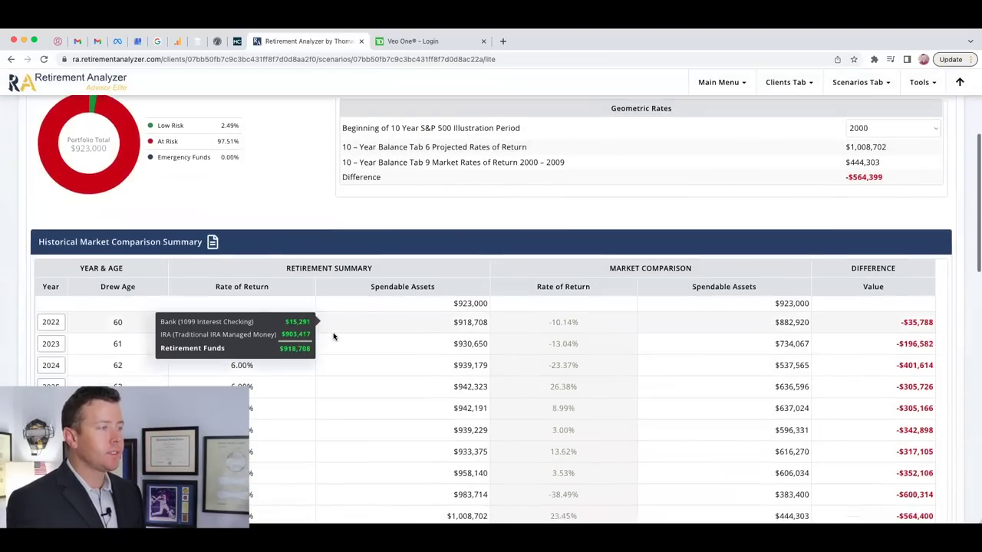
pyautogui.scroll(-1, 333, 336)
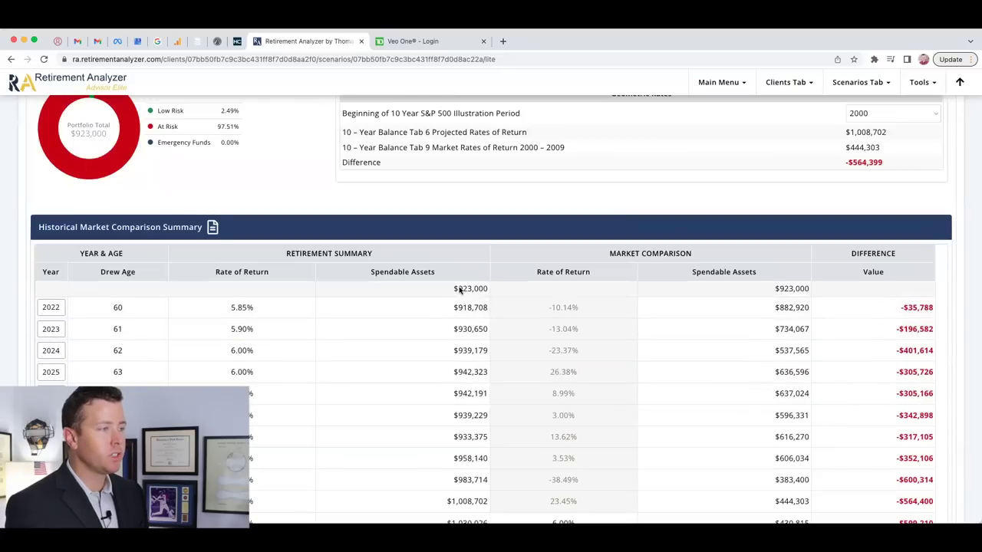
pyautogui.moveTo(355, 364)
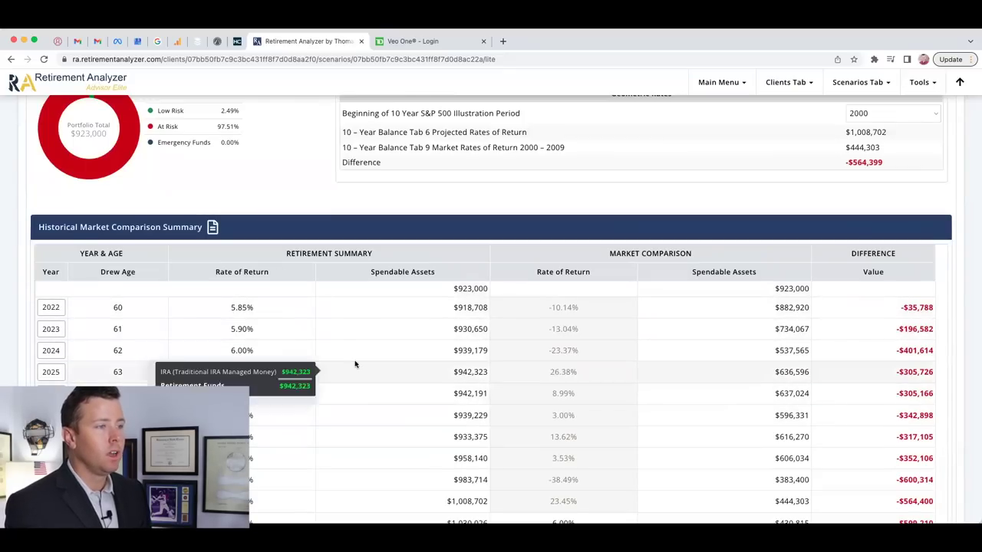
pyautogui.moveTo(643, 351)
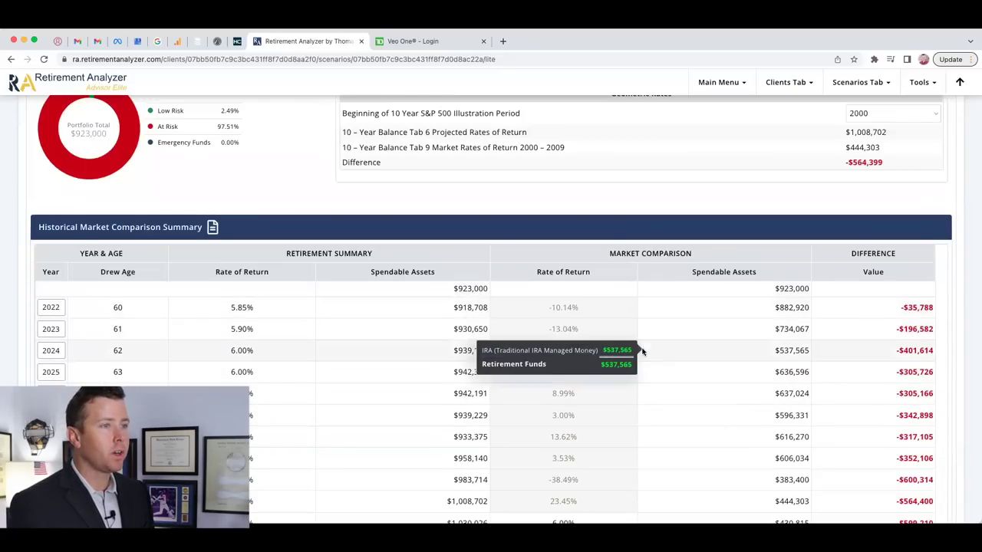
pyautogui.moveTo(757, 313)
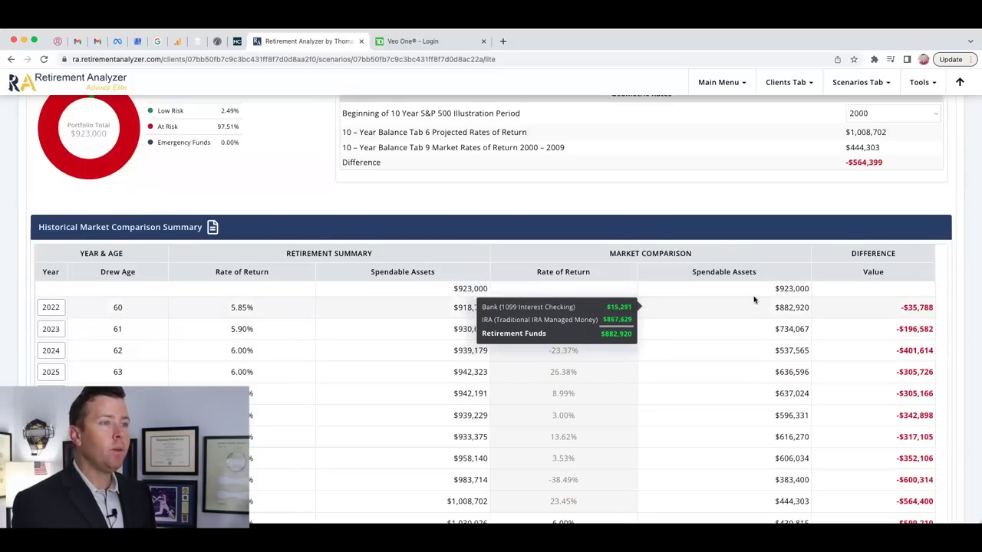
pyautogui.scroll(1, 754, 300)
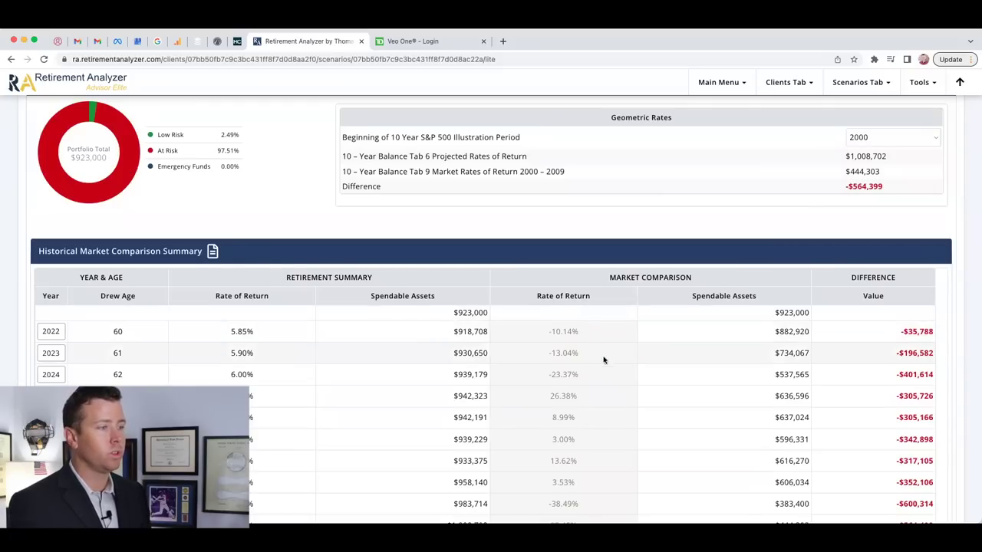
pyautogui.scroll(-1, 651, 351)
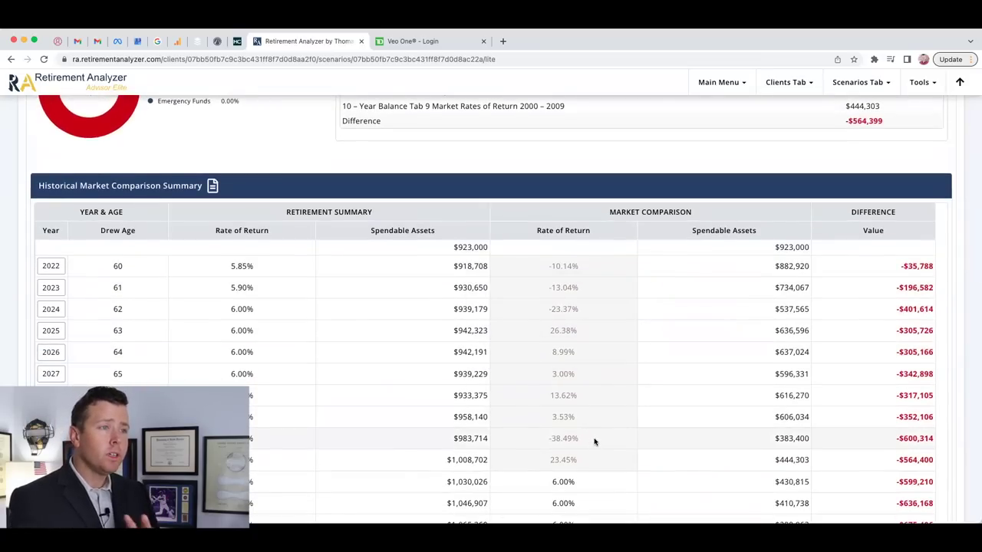
pyautogui.scroll(-5, 603, 435)
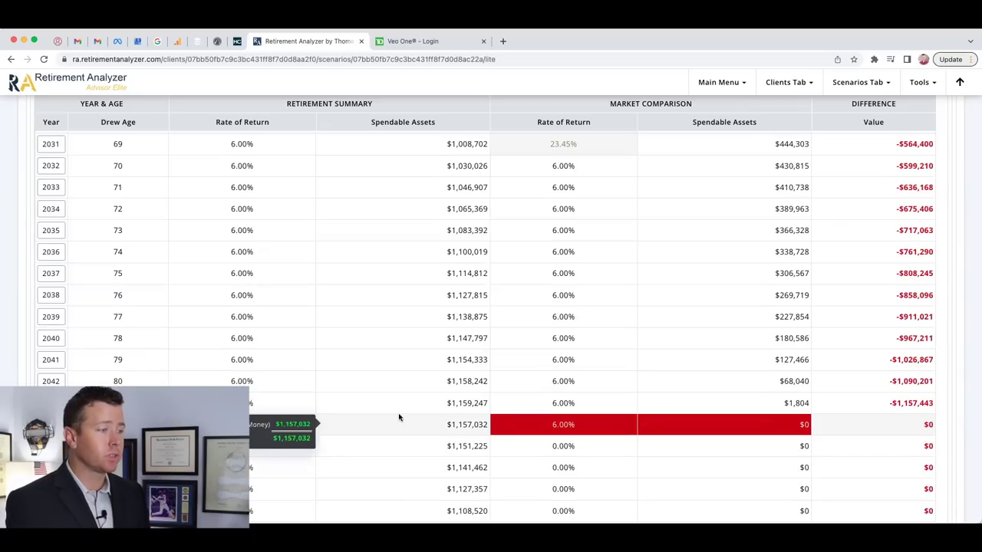
pyautogui.scroll(-5, 400, 415)
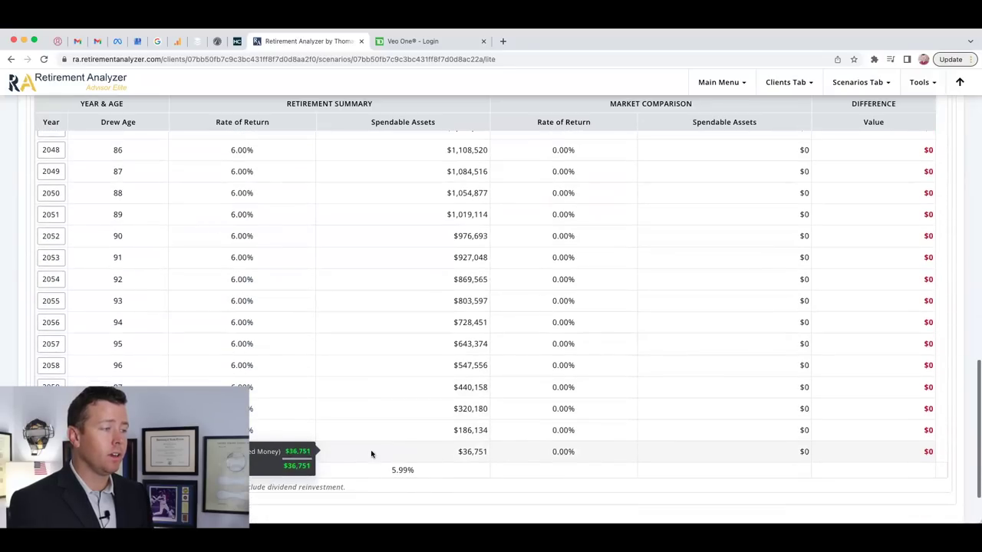
pyautogui.scroll(1, 687, 313)
pyautogui.scroll(2, 687, 313)
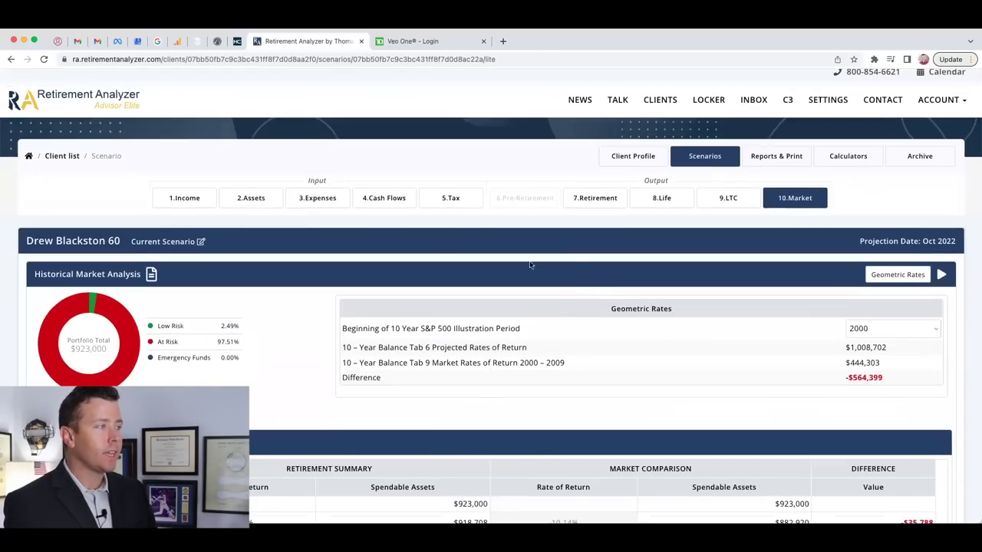
# Step: Change the Social Security gross monthly benefit on 1.Income to $1,960 and save
pyautogui.click(203, 201)
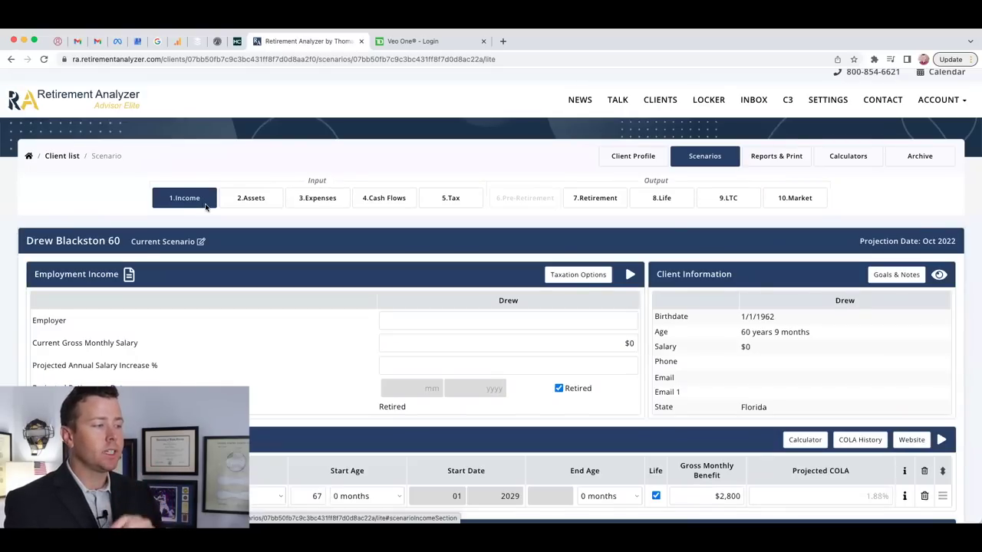
pyautogui.scroll(-3, 269, 311)
pyautogui.scroll(-1, 267, 306)
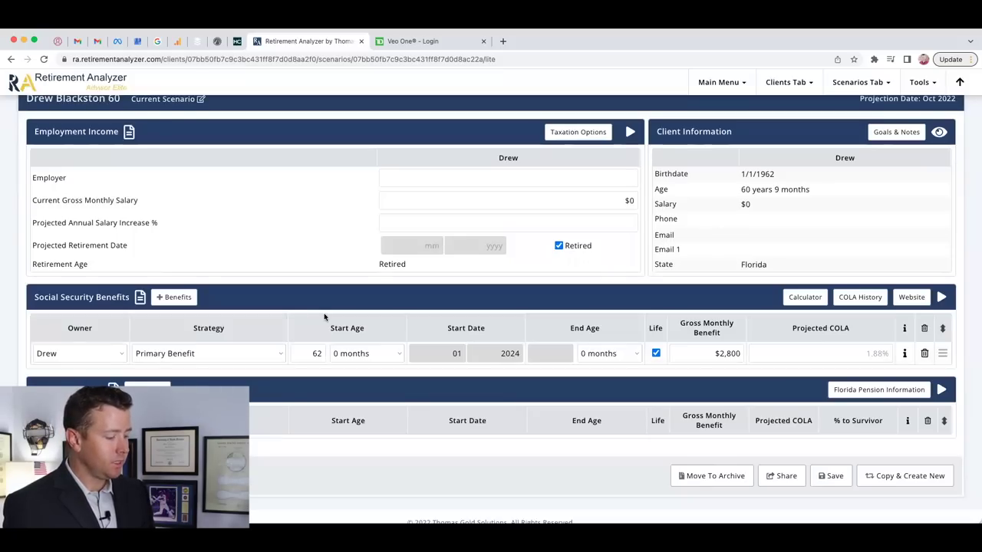
pyautogui.moveTo(710, 354); pyautogui.dragTo(756, 354)
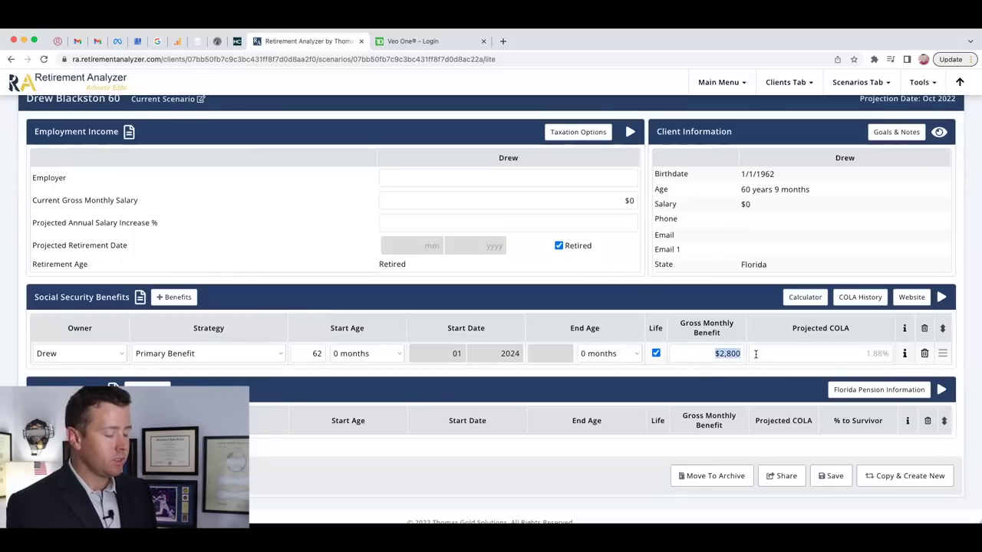
pyautogui.write('19')
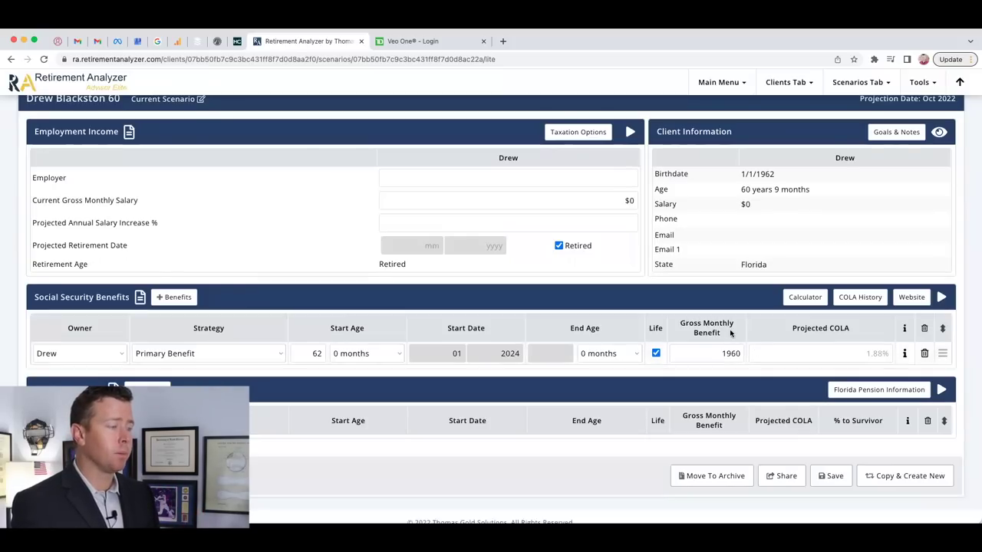
pyautogui.click(822, 476)
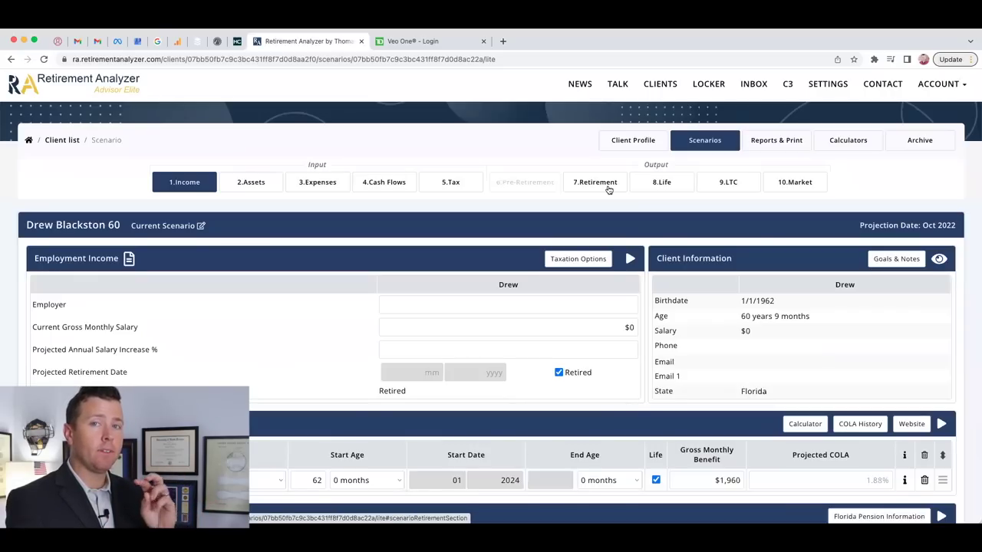
# Step: Review the 7.Retirement projection lasting to age 100, then return to 2.Assets
pyautogui.click(608, 190)
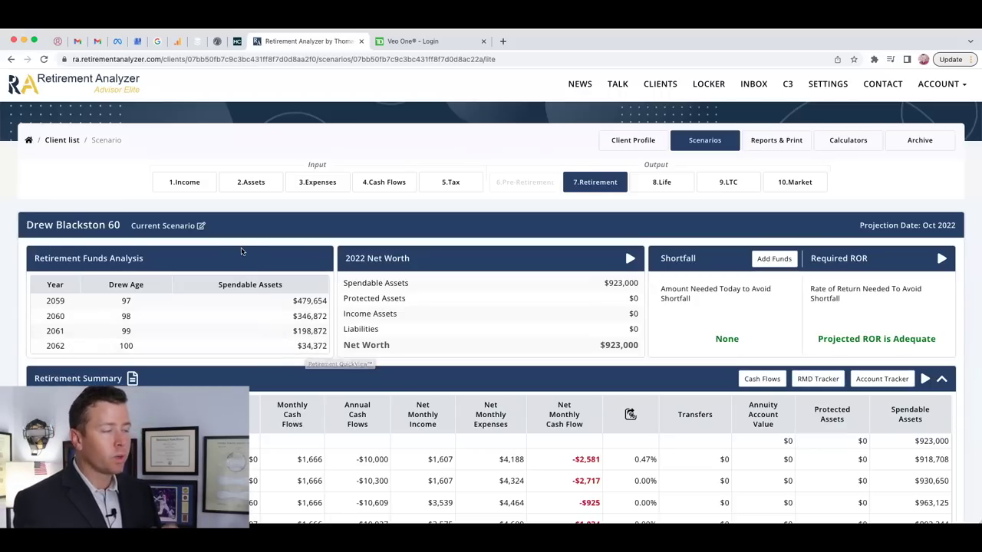
pyautogui.click(253, 187)
# Step: Set the Cash Flows and Forced RMD Proceeds after-retirement return to 4.00% and save
pyautogui.scroll(-1, 568, 349)
pyautogui.scroll(-5, 569, 350)
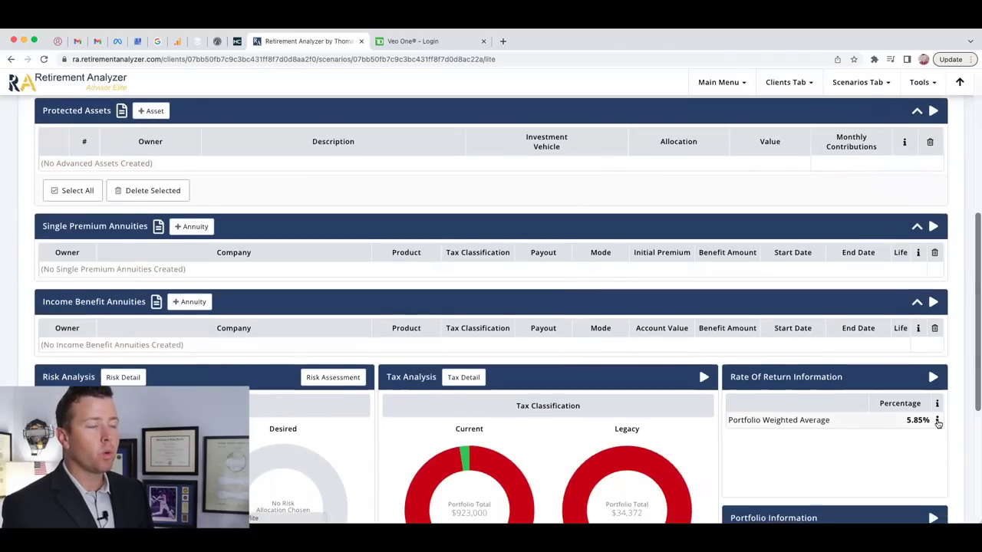
pyautogui.click(938, 421)
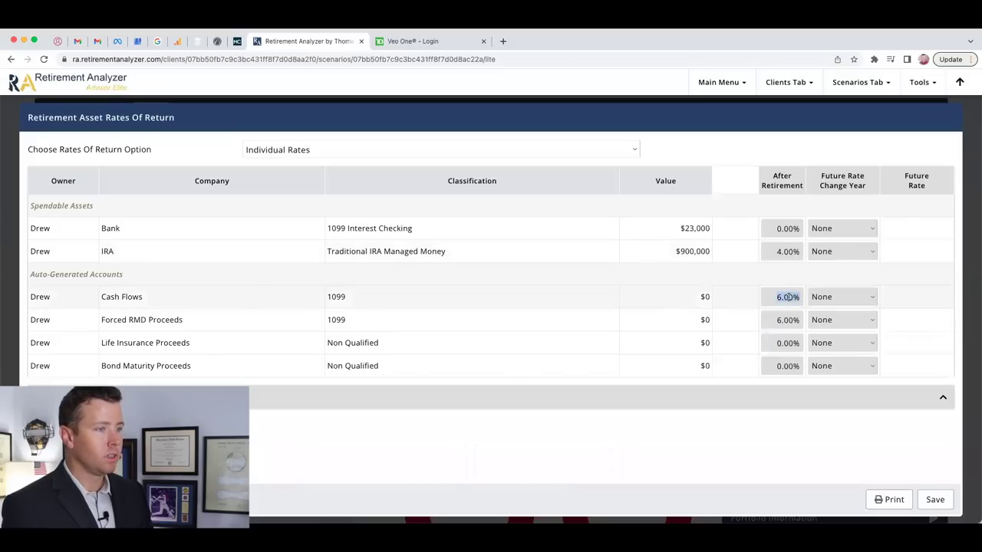
pyautogui.write('4')
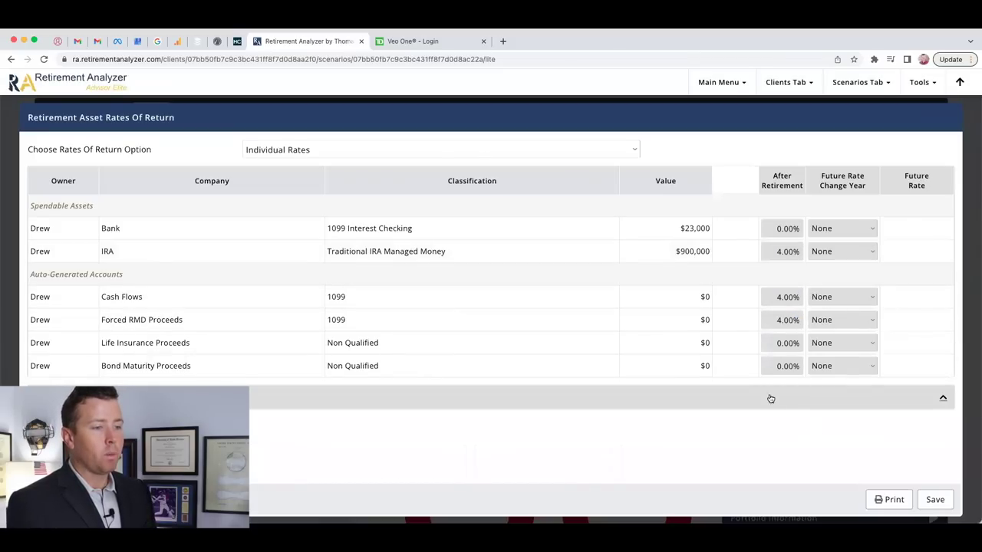
pyautogui.click(935, 498)
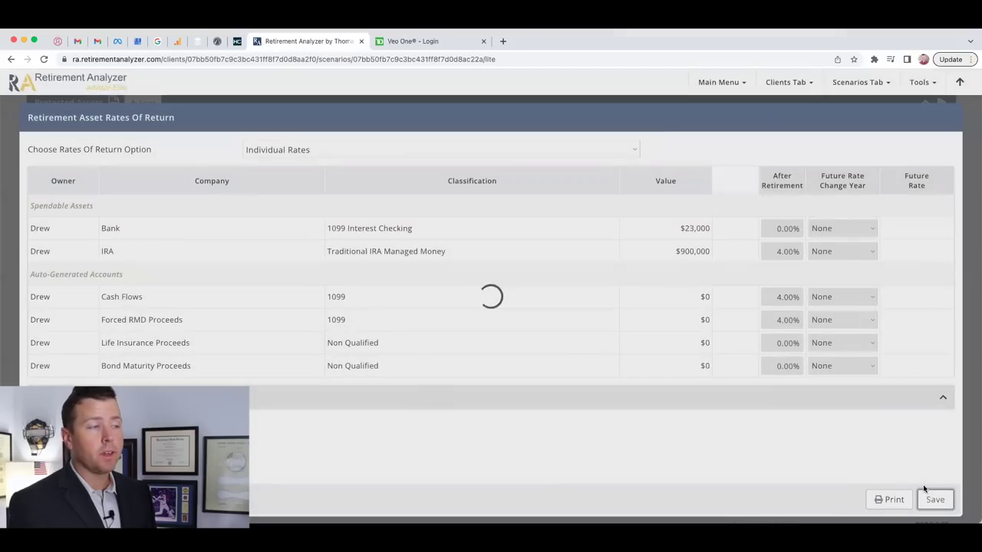
pyautogui.scroll(10, 589, 323)
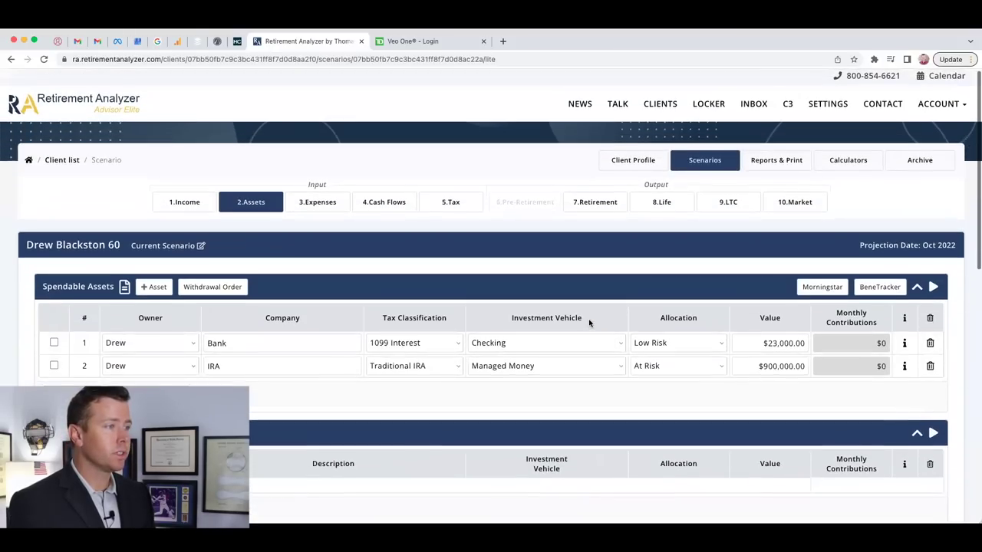
# Step: After checking the projection, restore Social Security to $2,800 monthly from age 67 and save
pyautogui.click(593, 207)
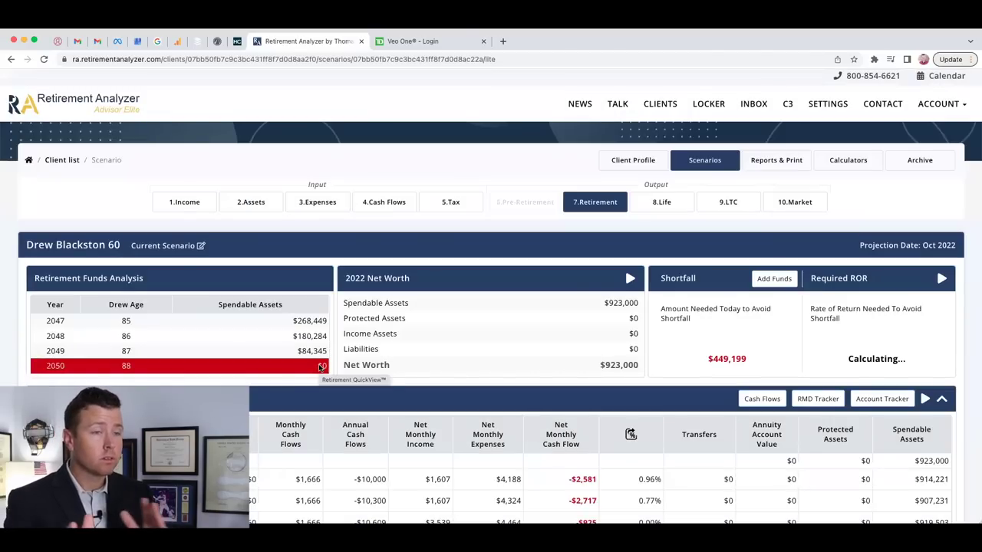
pyautogui.click(189, 204)
pyautogui.scroll(-3, 432, 392)
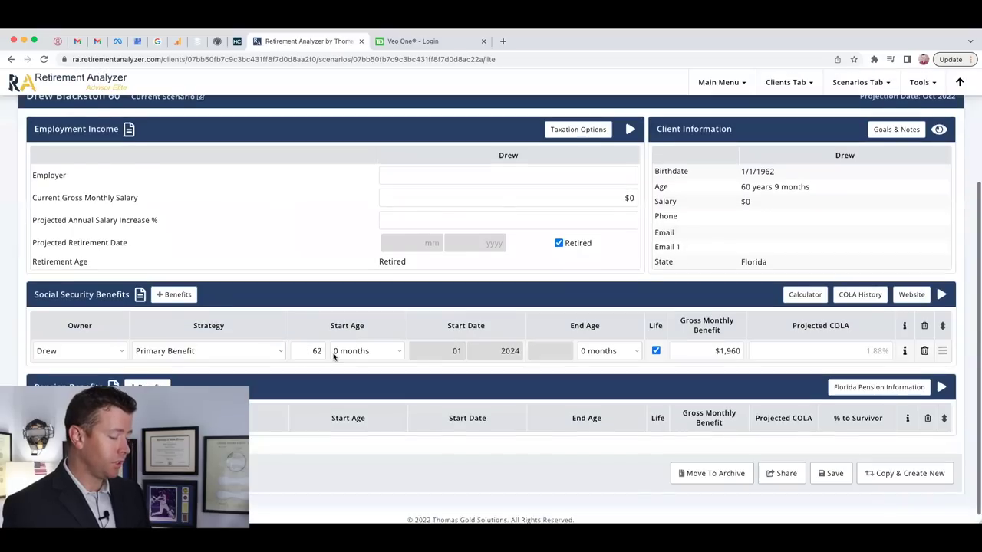
pyautogui.press('BackSpace')
pyautogui.write('28')
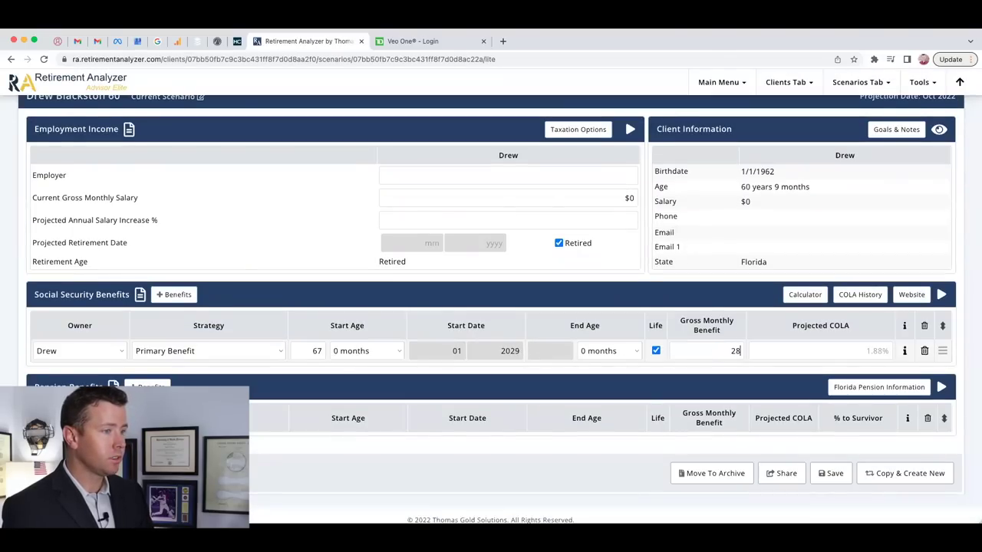
pyautogui.write('00')
pyautogui.click(830, 474)
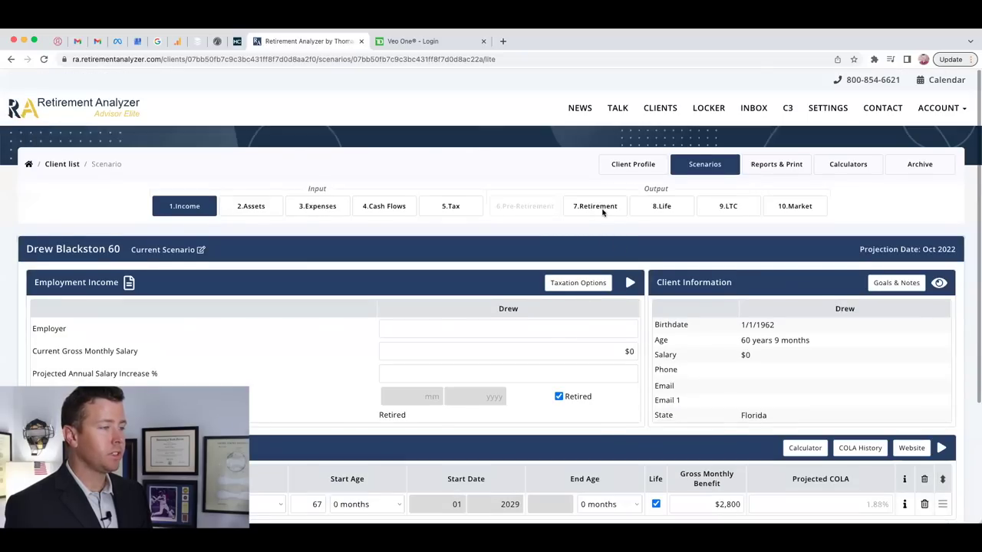
# Step: View the 7.Retirement Funds Analysis, now showing funds depleted at age 88 in 2050
pyautogui.click(595, 206)
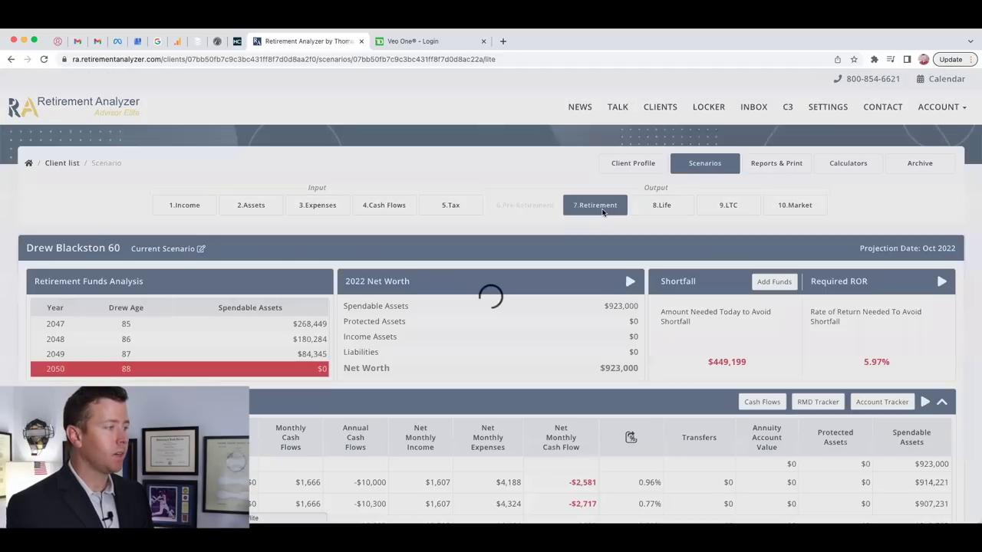